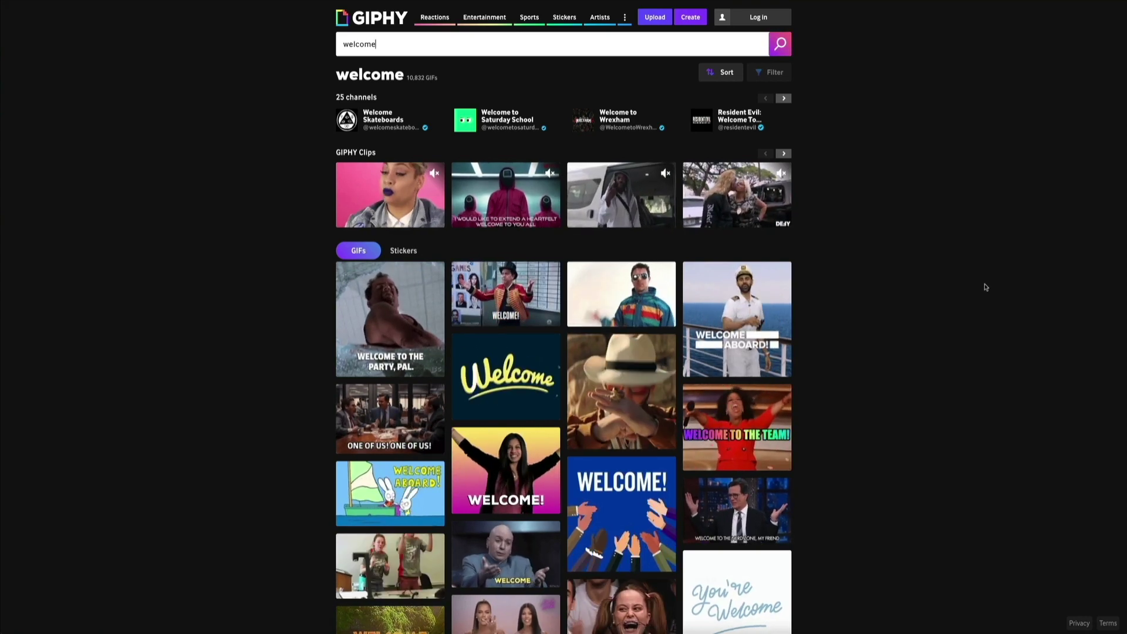
Scroll through Giphy's welcome results down to the waving 'OMG HI!!!!' GIF
{"action": "scroll", "coordinate": [984, 291], "scroll_direction": "down", "scroll_amount": 5}
{"action": "scroll", "coordinate": [986, 287], "scroll_direction": "down", "scroll_amount": 5}
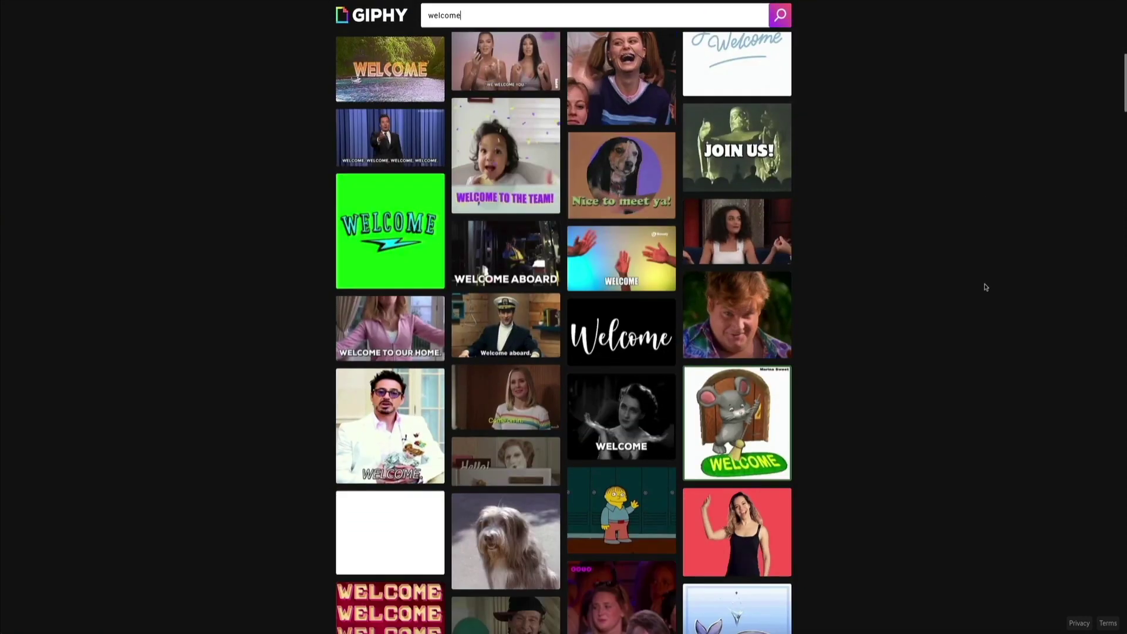
{"action": "scroll", "coordinate": [985, 287], "scroll_direction": "down", "scroll_amount": 5}
{"action": "scroll", "coordinate": [985, 287], "scroll_direction": "down", "scroll_amount": 12}
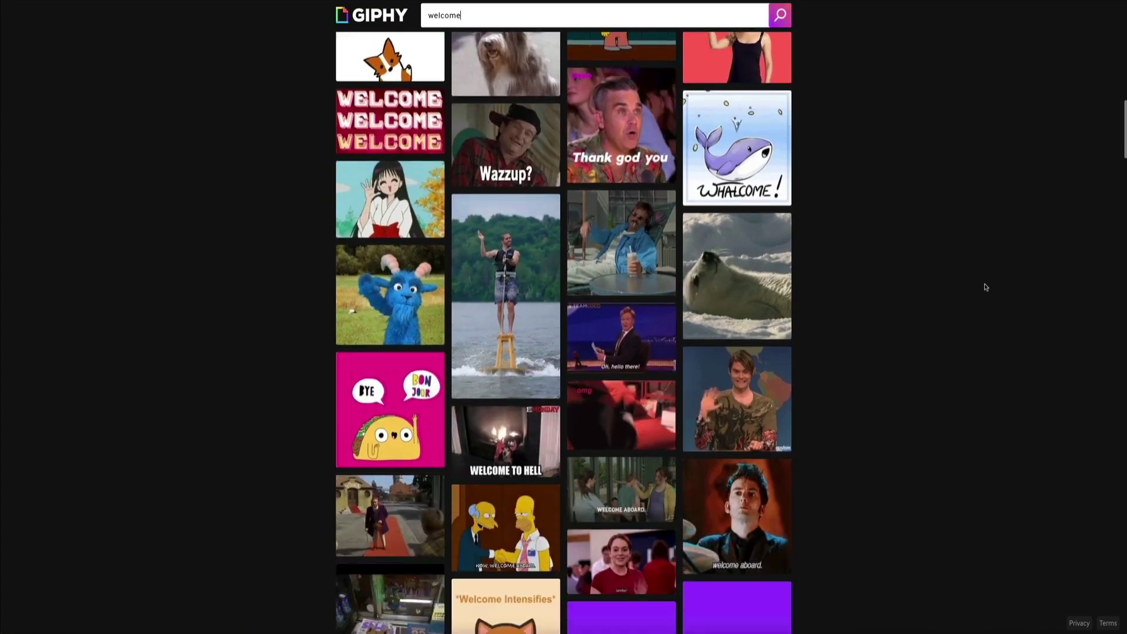
{"action": "scroll", "coordinate": [985, 287], "scroll_direction": "down", "scroll_amount": 6}
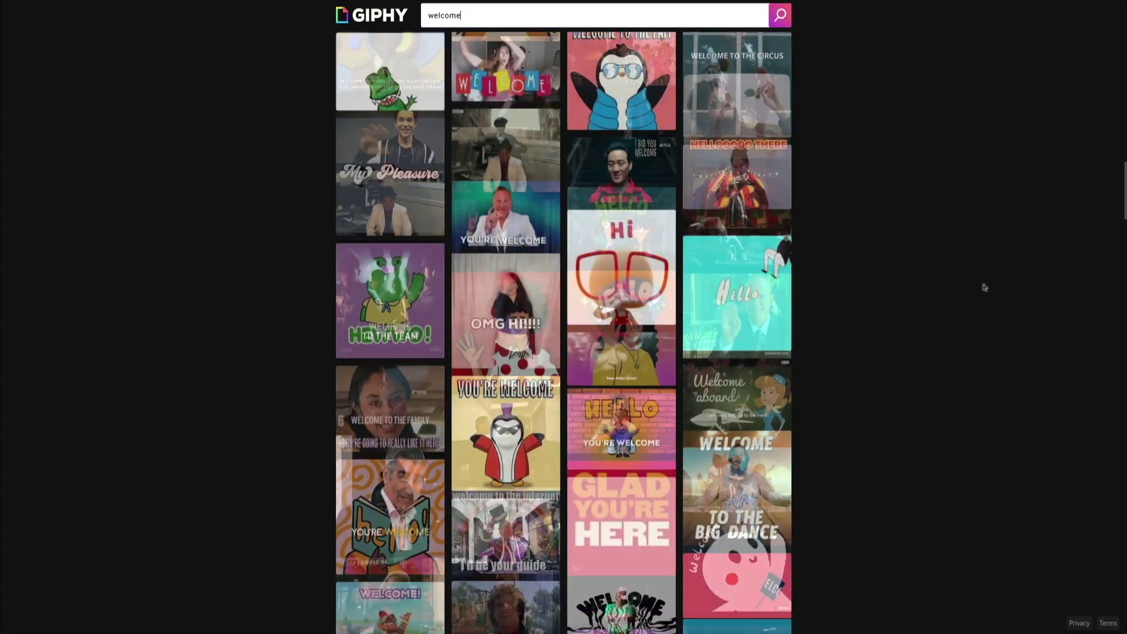
{"action": "mouse_move", "coordinate": [508, 352]}
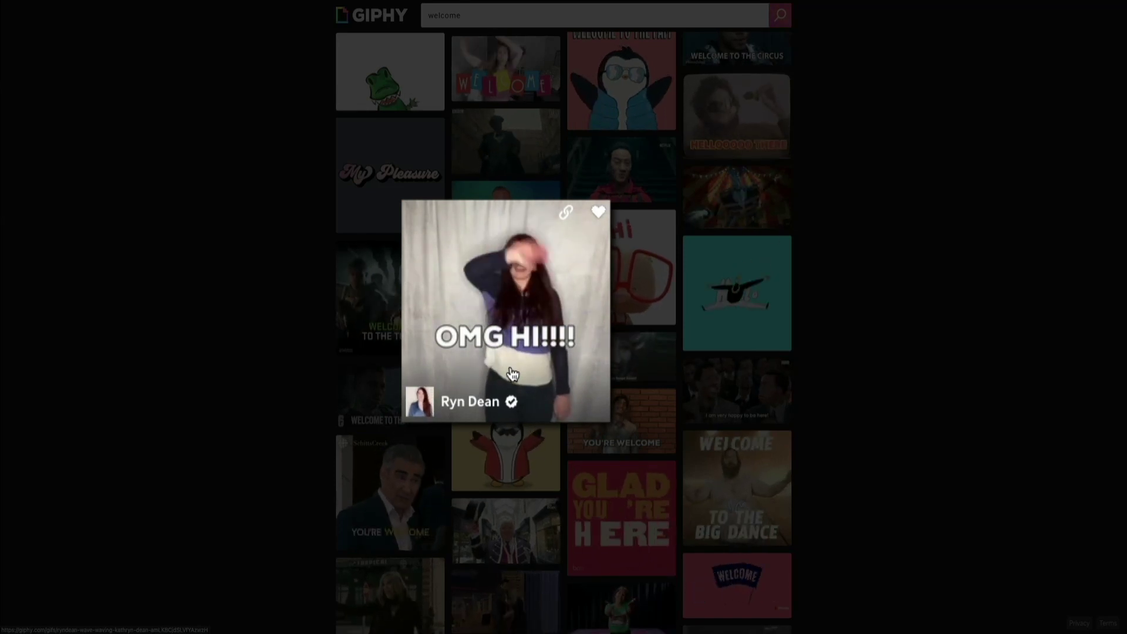
Copy the 'OMG HI!!!!' GIF's embed code with Responsive switched on
{"action": "left_click", "coordinate": [512, 374]}
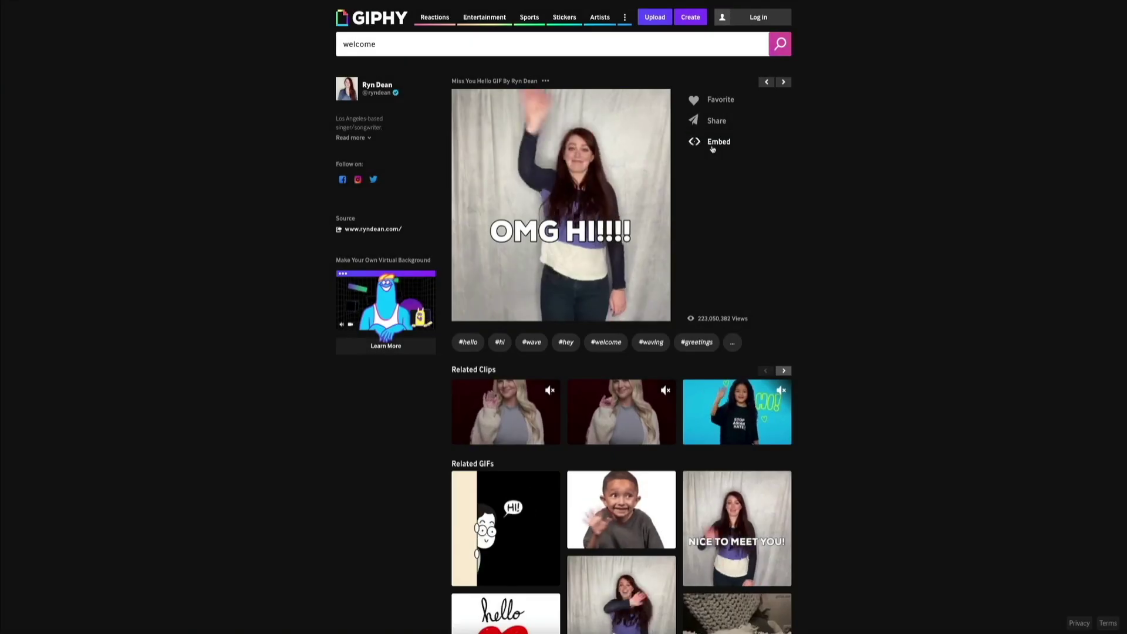
{"action": "left_click", "coordinate": [712, 146]}
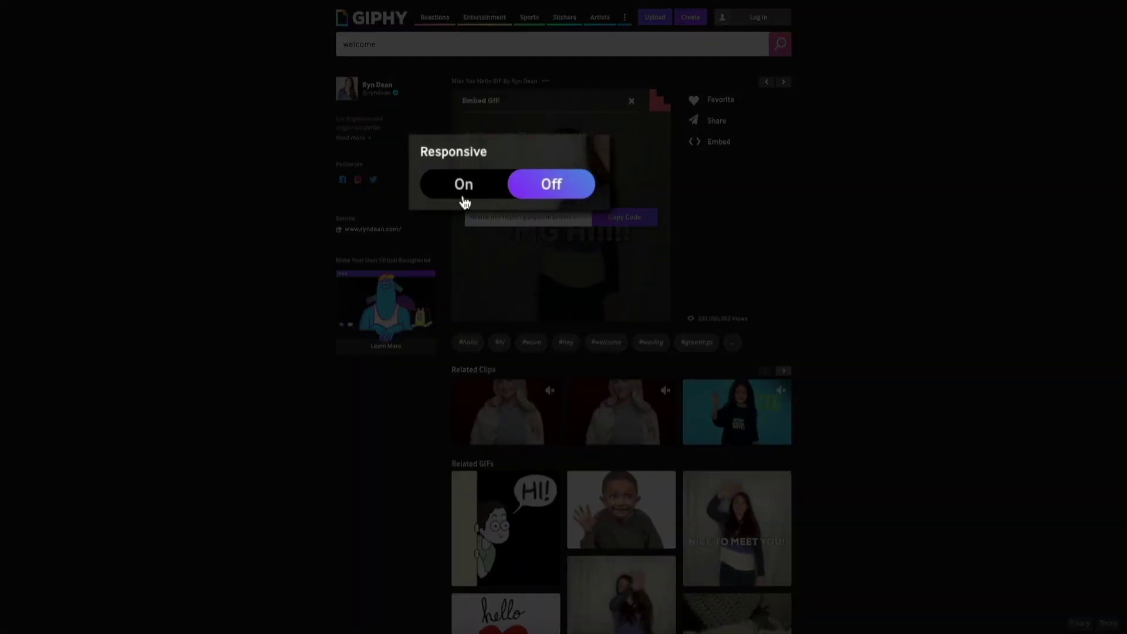
{"action": "left_click", "coordinate": [464, 186]}
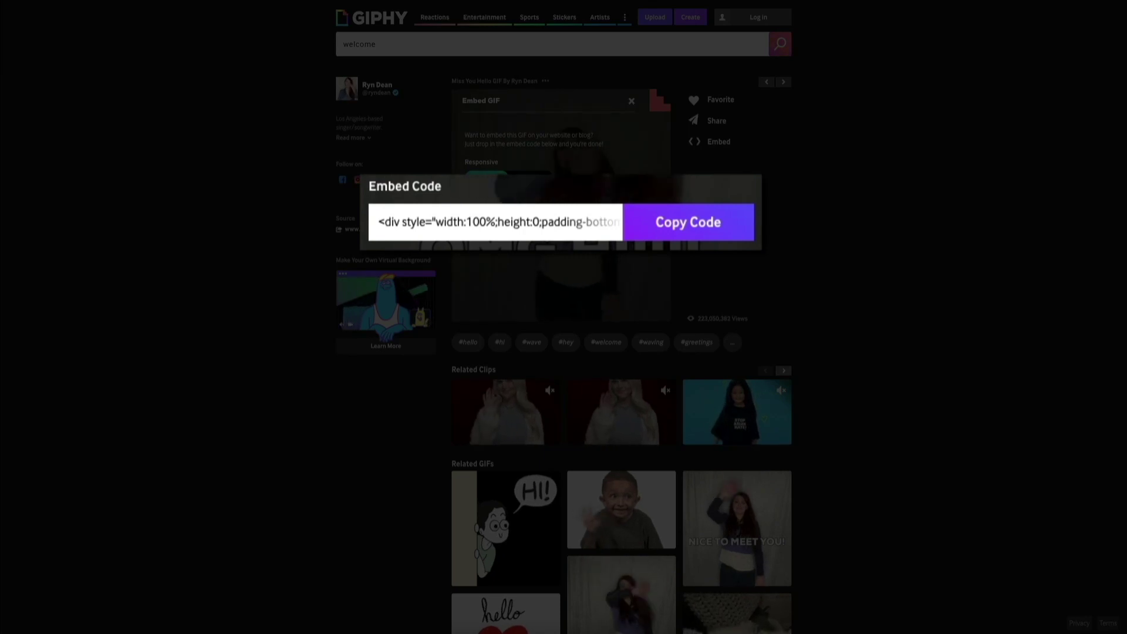
{"action": "left_click", "coordinate": [686, 241]}
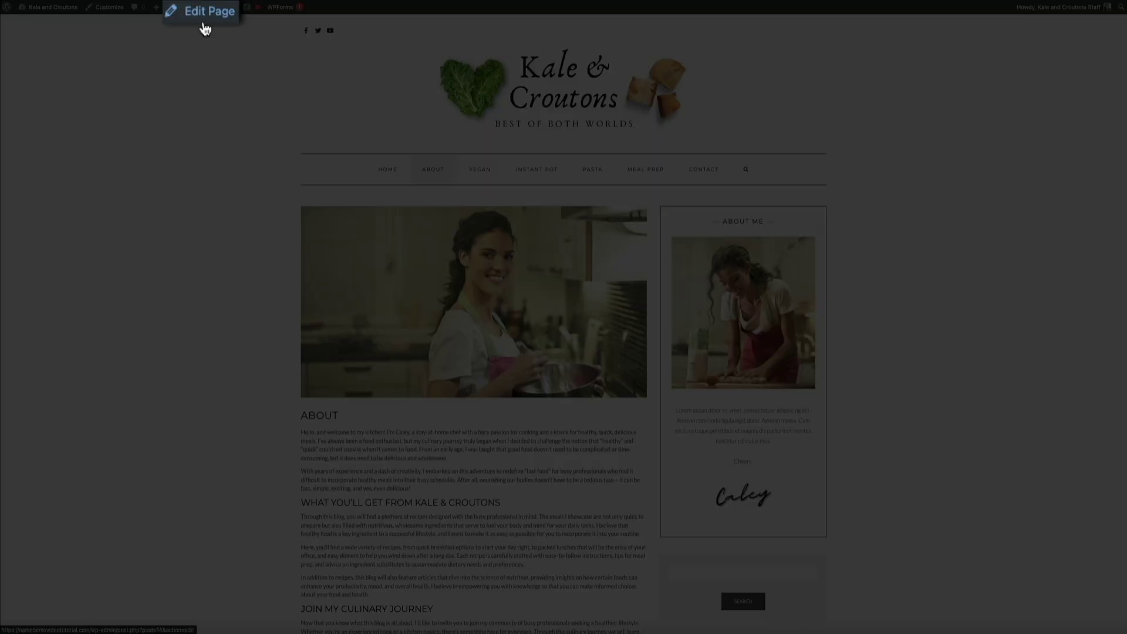
Open the Kale & Croutons About page for editing from the admin bar's Edit Page link
{"action": "left_click", "coordinate": [203, 11]}
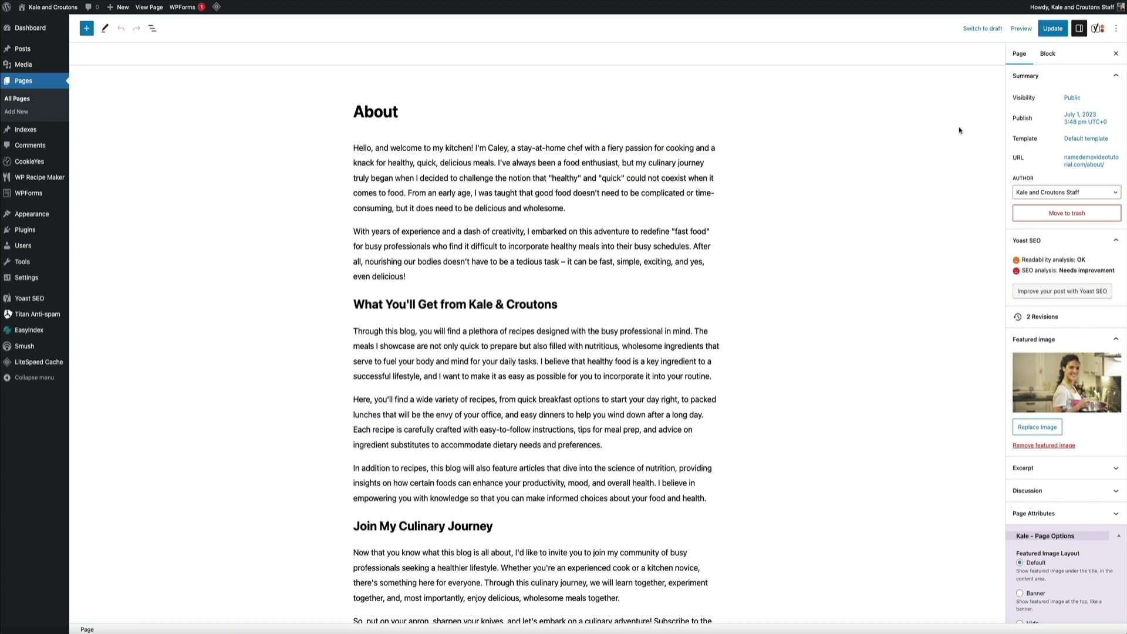
Insert a Custom HTML block, found by searching 'custom', at the end of the About page
{"action": "scroll", "coordinate": [871, 205], "scroll_direction": "down", "scroll_amount": 5}
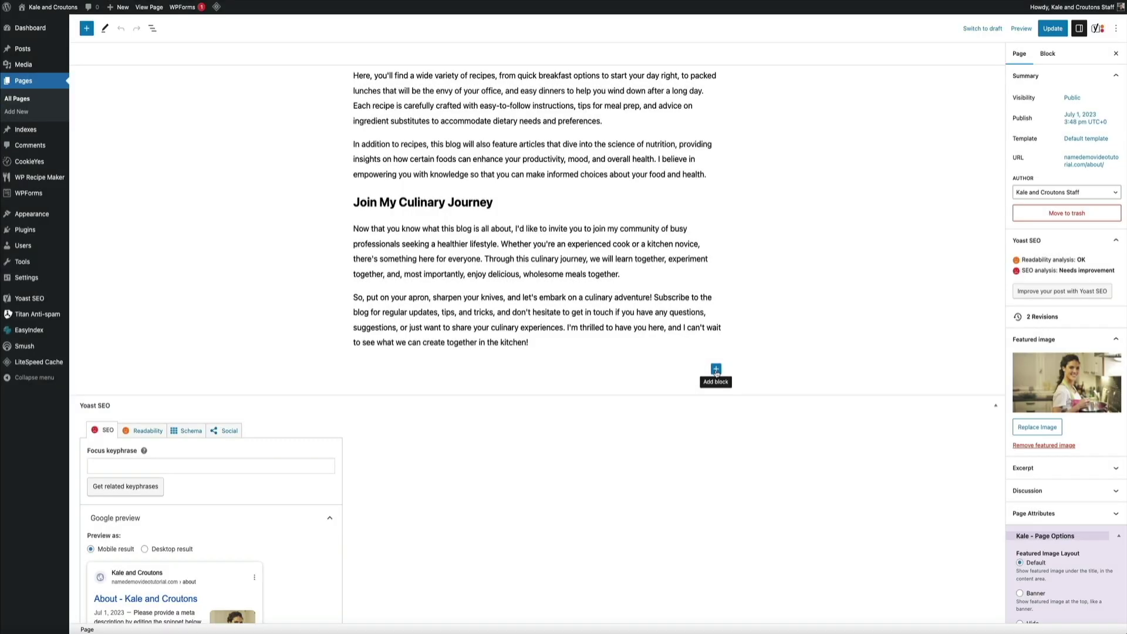
{"action": "left_click", "coordinate": [716, 370]}
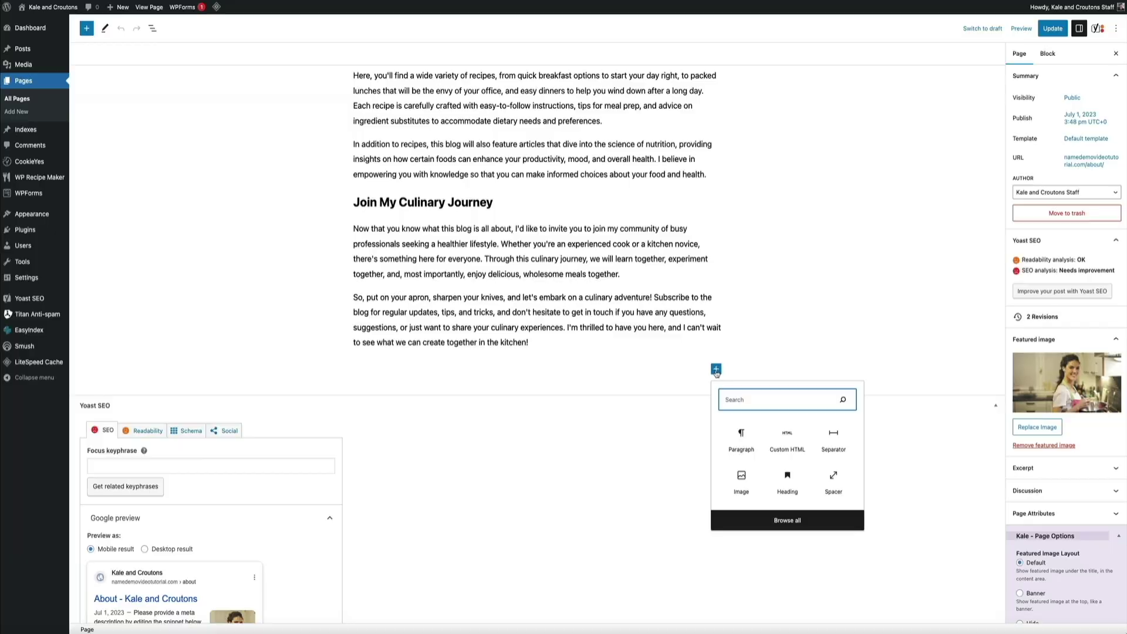
{"action": "type", "text": "cust"}
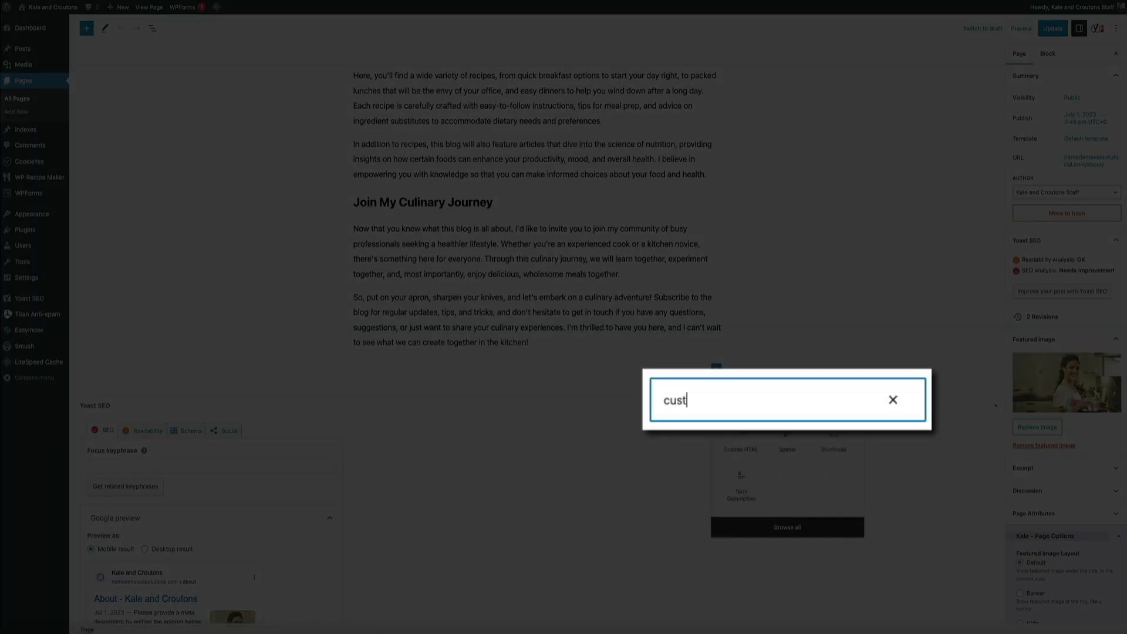
{"action": "type", "text": "om"}
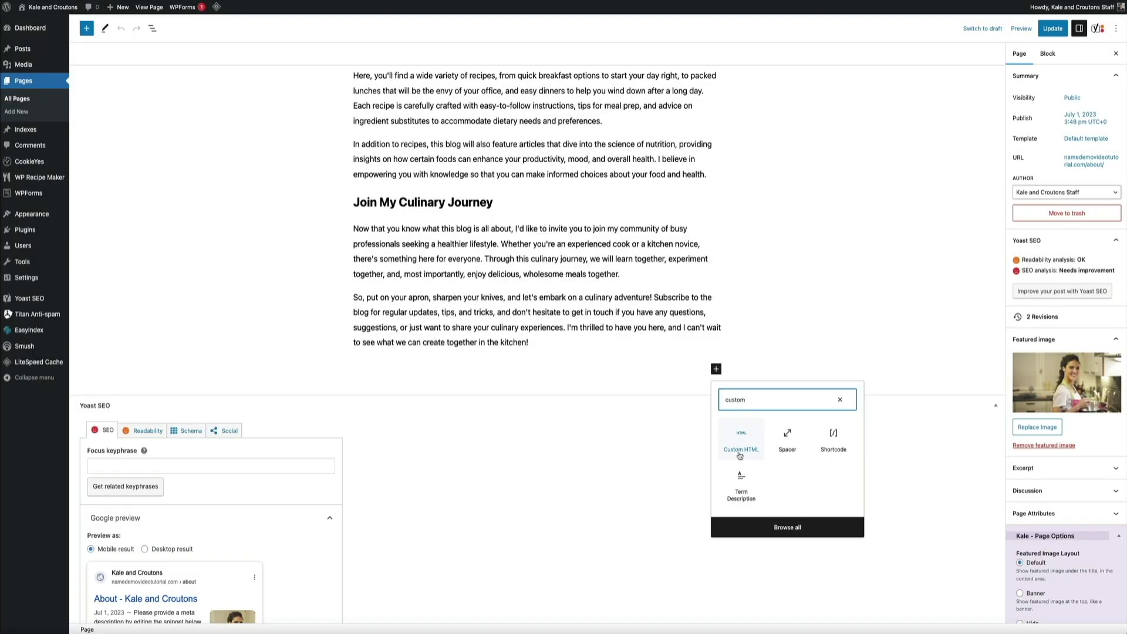
{"action": "left_click", "coordinate": [739, 455]}
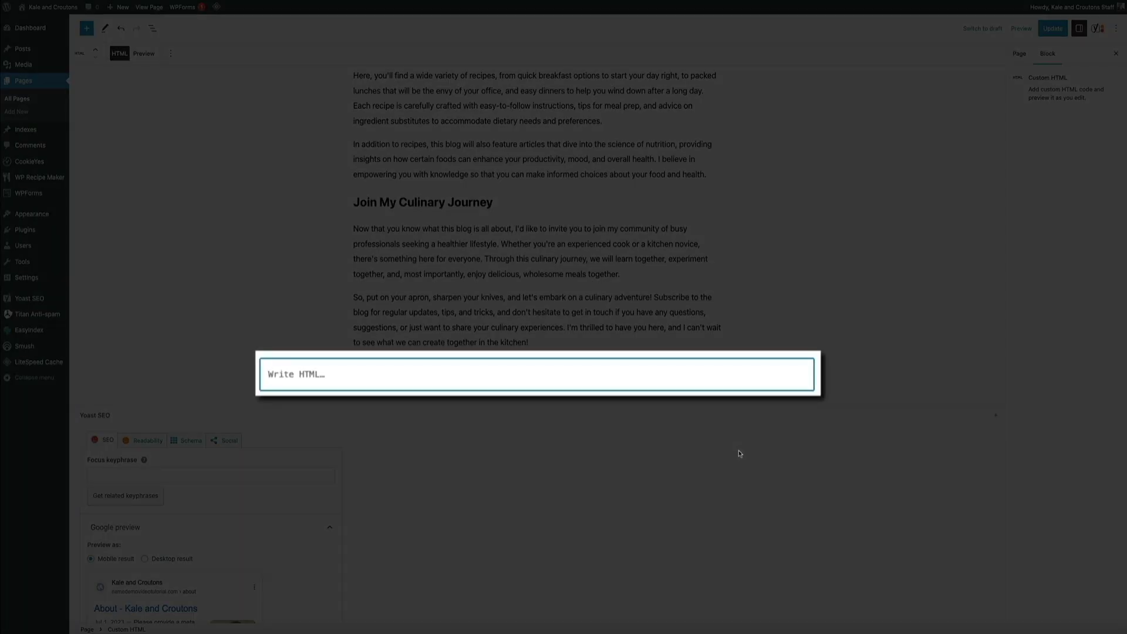
Paste the Giphy embed code into the Custom HTML block and bring up the preview choices
{"action": "type", "text": "<div style=\"width:100%;height:0;padding-bottom:100%;position:relative;\"><iframe src=\"https://giphy.com/embed/amLKBCjdSLVfYAzwzH\" width=\"100%\" height=\"100%\" style=\"position:absolute\" frameBorder=\"0\" class=\"giphy-embed\" allowFullScreen></iframe></div><p><a href=\"https://giphy.com/gifs/ryndean-wave-waving-kathryn-dean-amLKBCjdSLVfYAzwzH\">via GIPHY</a></p>"}
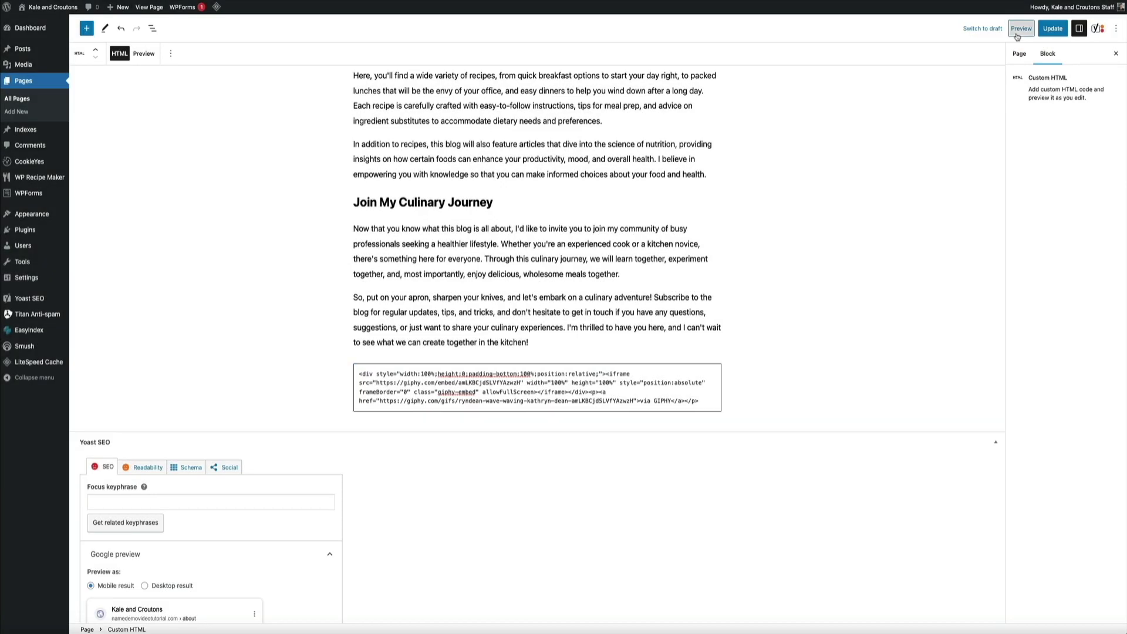
{"action": "left_click", "coordinate": [1020, 29]}
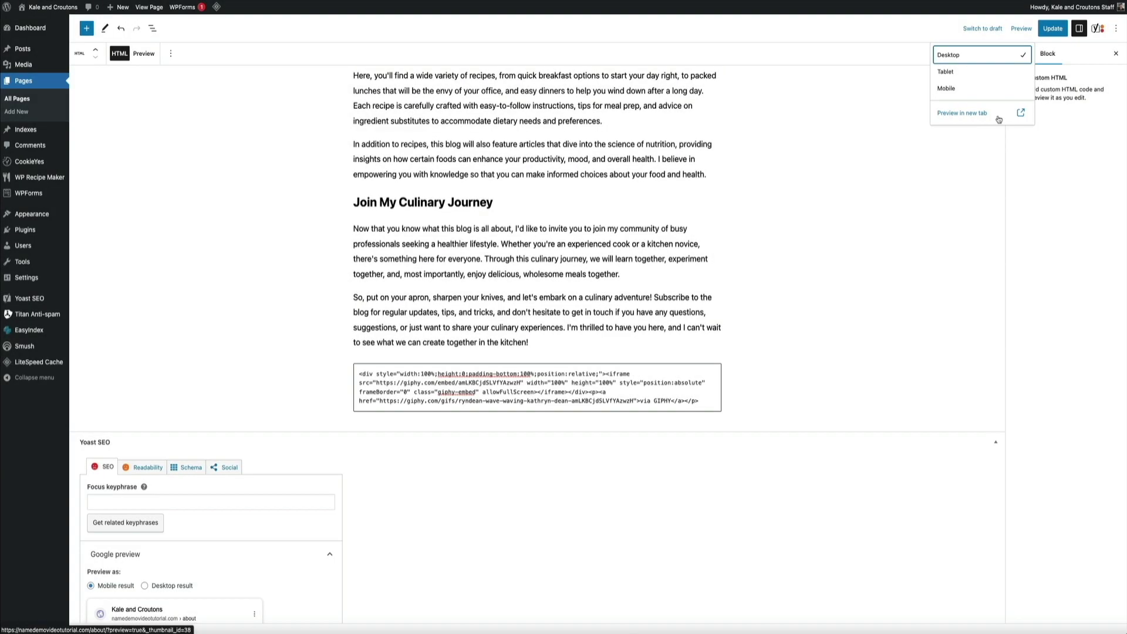
Preview the About page in a new tab and scroll down to the GIF and its via GIPHY link
{"action": "left_click", "coordinate": [998, 119]}
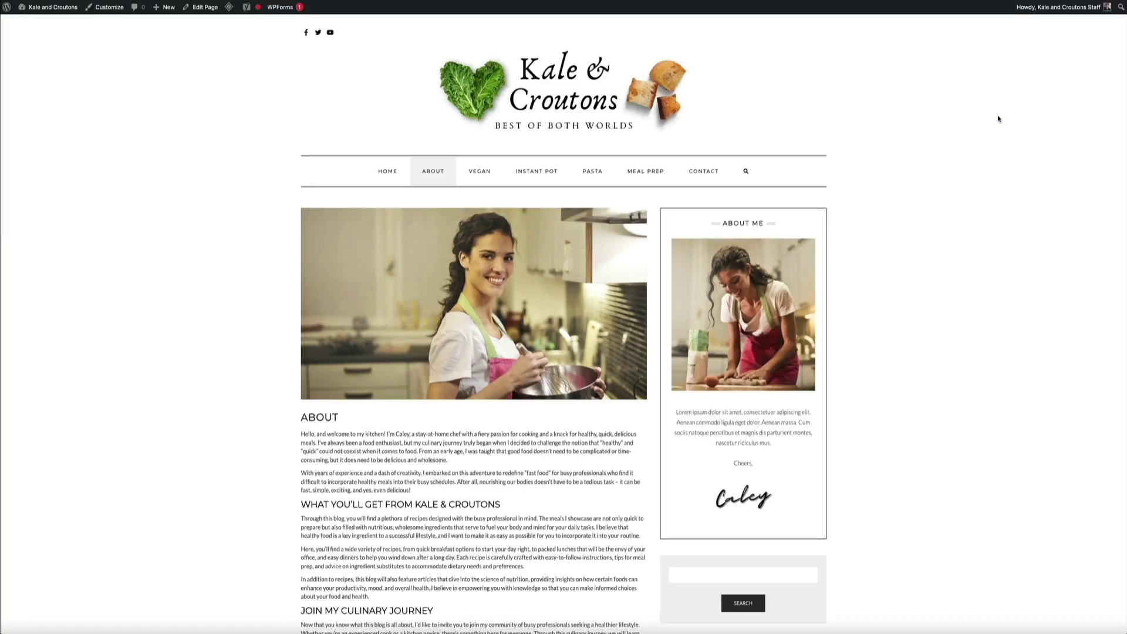
{"action": "scroll", "coordinate": [999, 119], "scroll_direction": "down", "scroll_amount": 7}
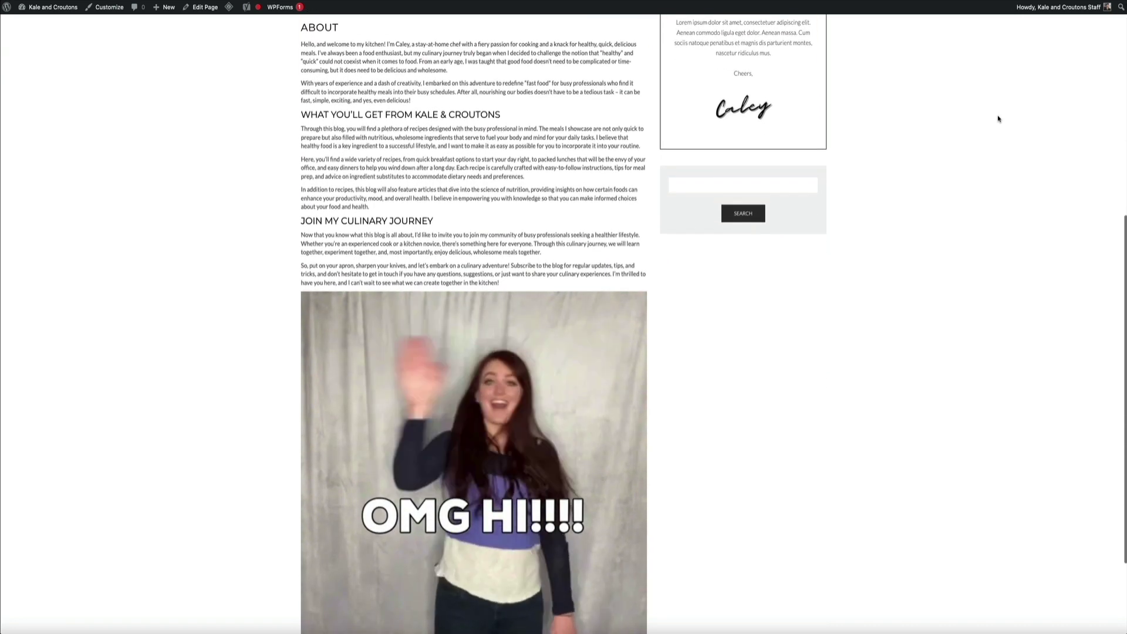
{"action": "scroll", "coordinate": [999, 120], "scroll_direction": "down", "scroll_amount": 3}
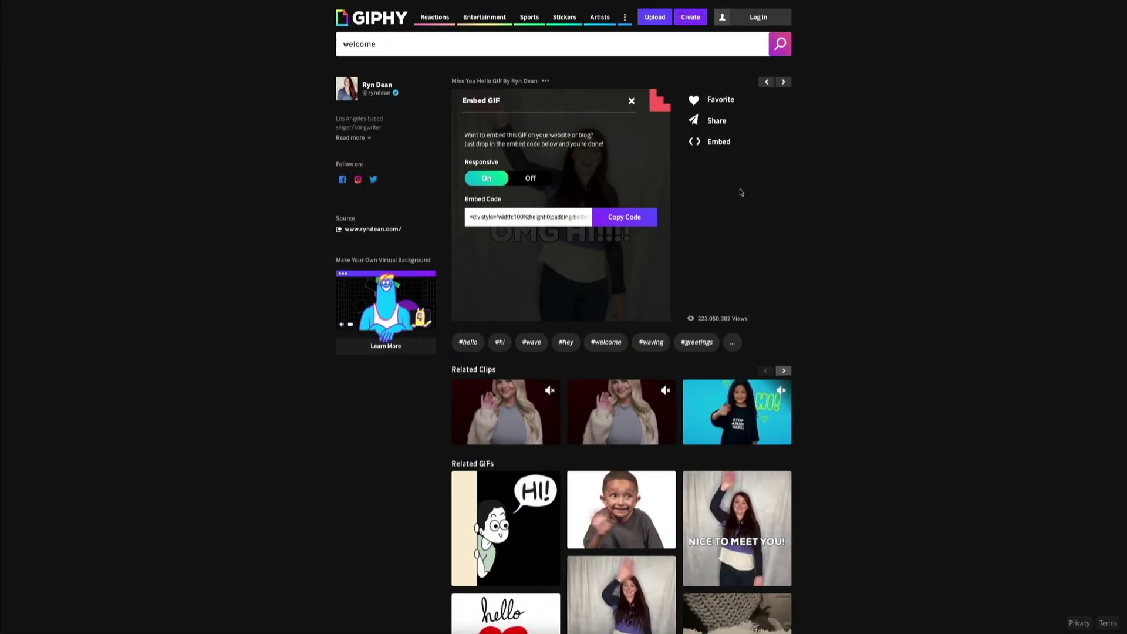
Copy the GIF's non-responsive iframe embed code, with Responsive set to Off
{"action": "left_click", "coordinate": [531, 187]}
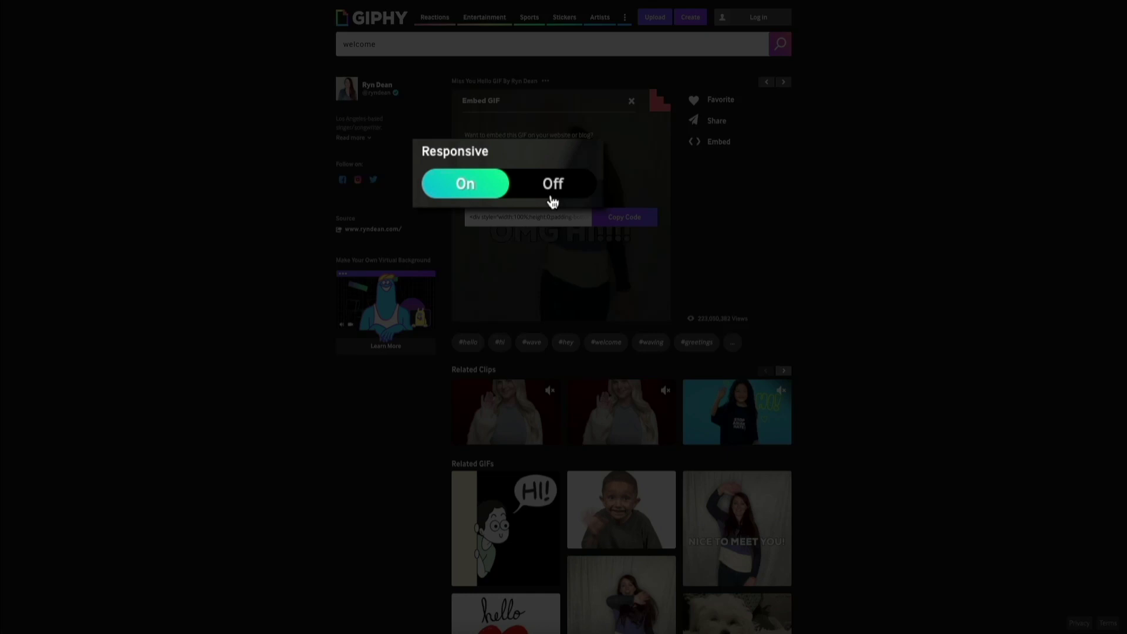
{"action": "left_click", "coordinate": [553, 188]}
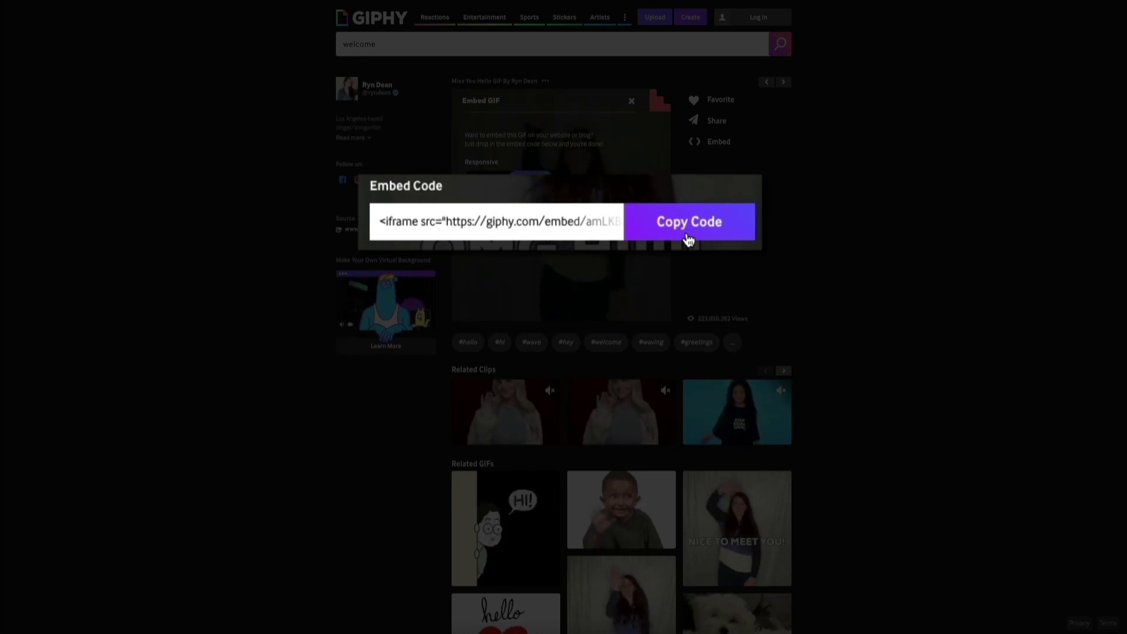
{"action": "left_click", "coordinate": [689, 223]}
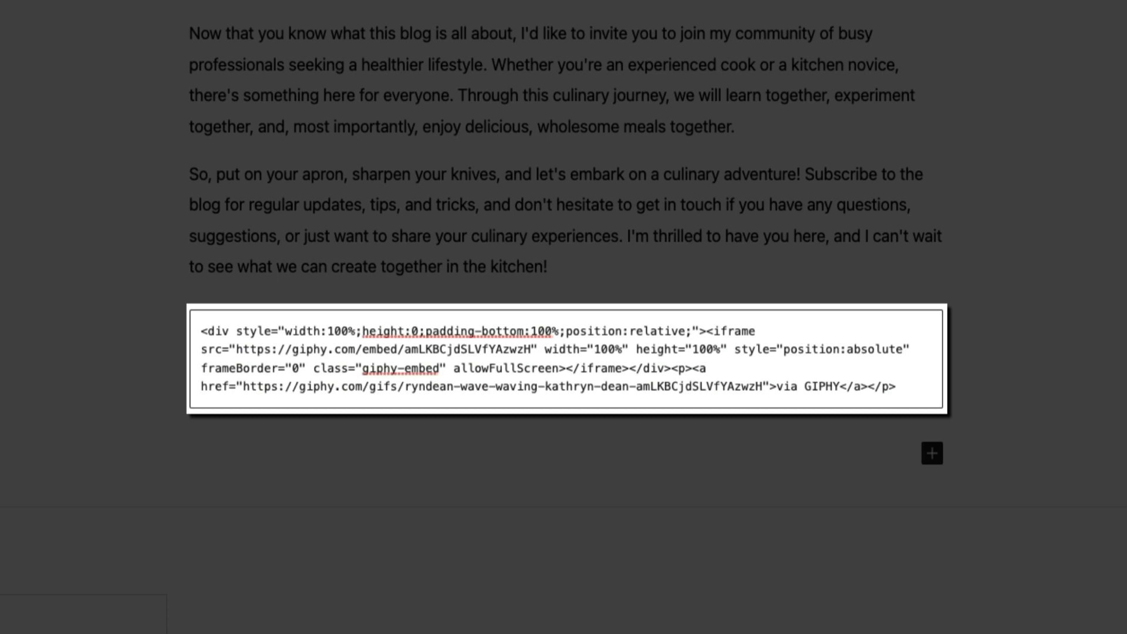
Replace the block's old code with the iframe embed code wrapped in <center> and </center>
{"action": "left_click_drag", "start_coordinate": [900, 385], "coordinate": [188, 306]}
{"action": "key", "text": "BackSpace"}
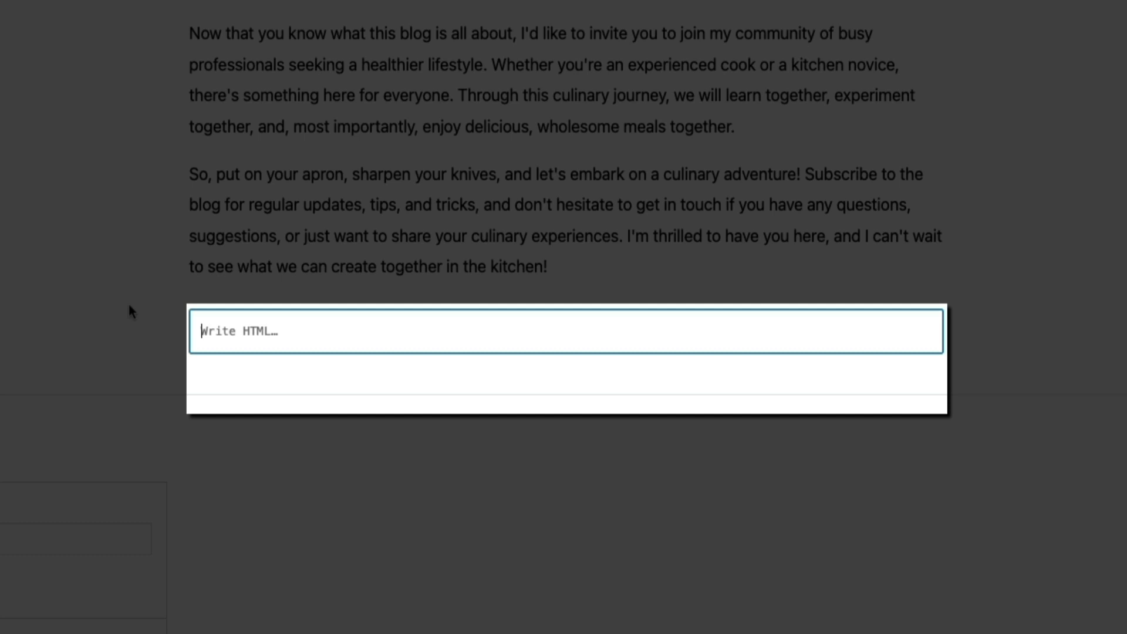
{"action": "type", "text": "<center>"}
{"action": "key", "text": "ctrl+v"}
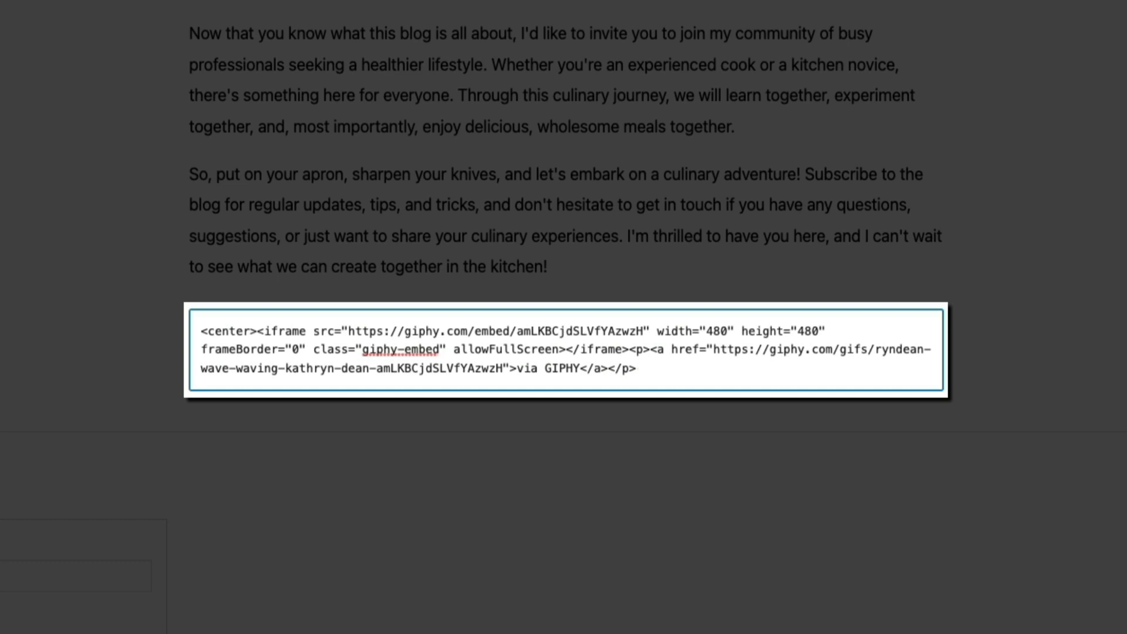
{"action": "type", "text": "</center>"}
Change the iframe's width and height from 480 to 325
{"action": "double_click", "coordinate": [716, 331]}
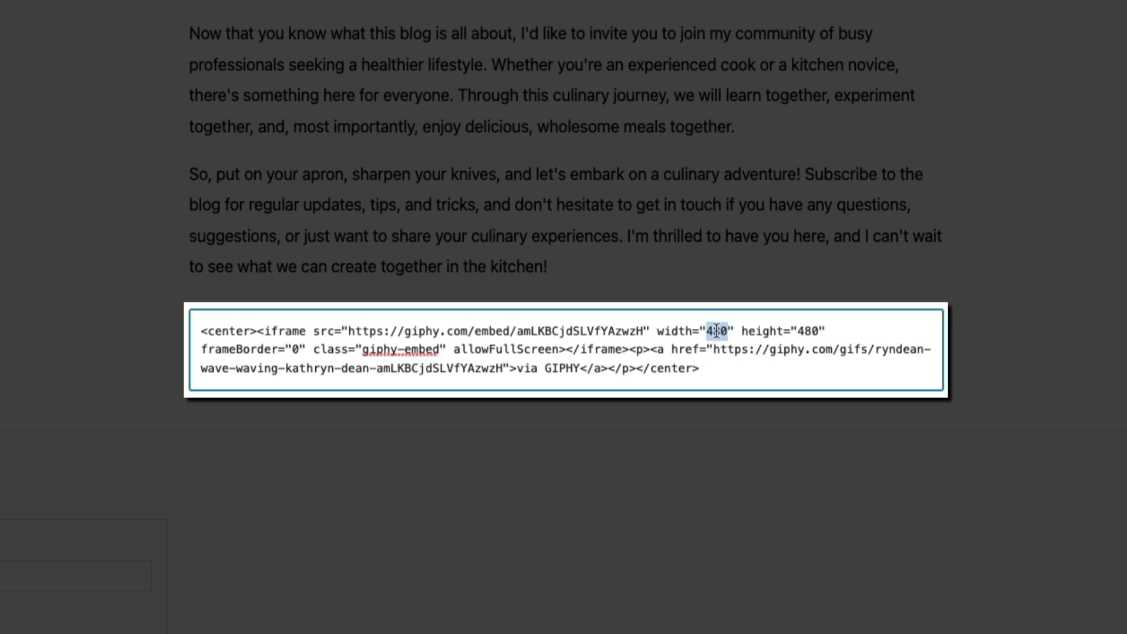
{"action": "type", "text": "325"}
{"action": "double_click", "coordinate": [809, 331]}
{"action": "type", "text": "325"}
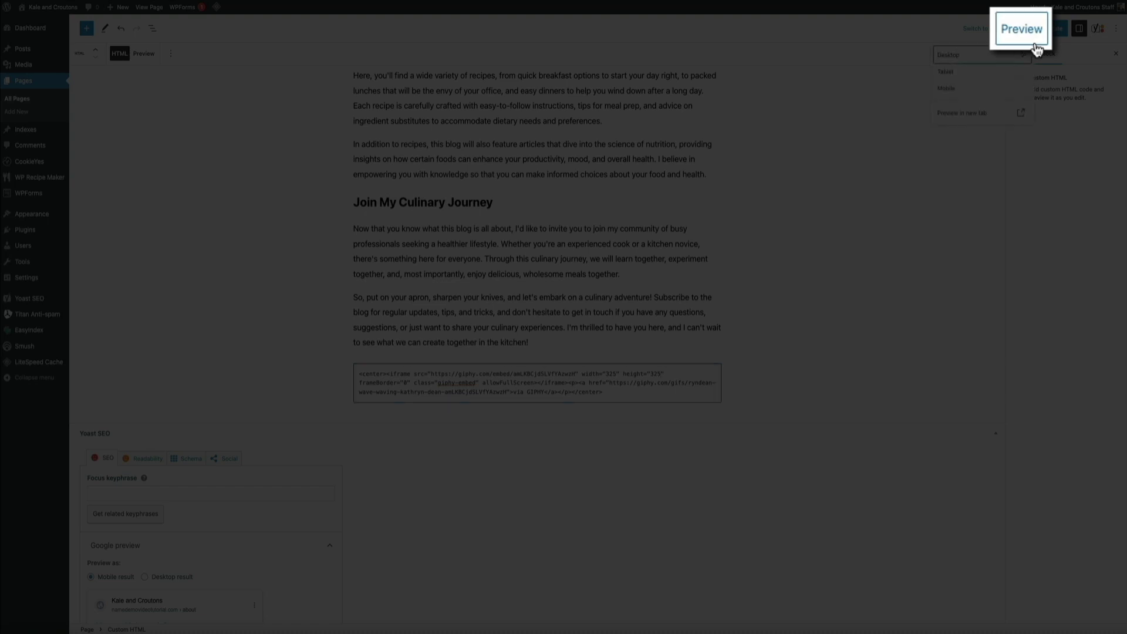
{"action": "left_click", "coordinate": [1026, 31]}
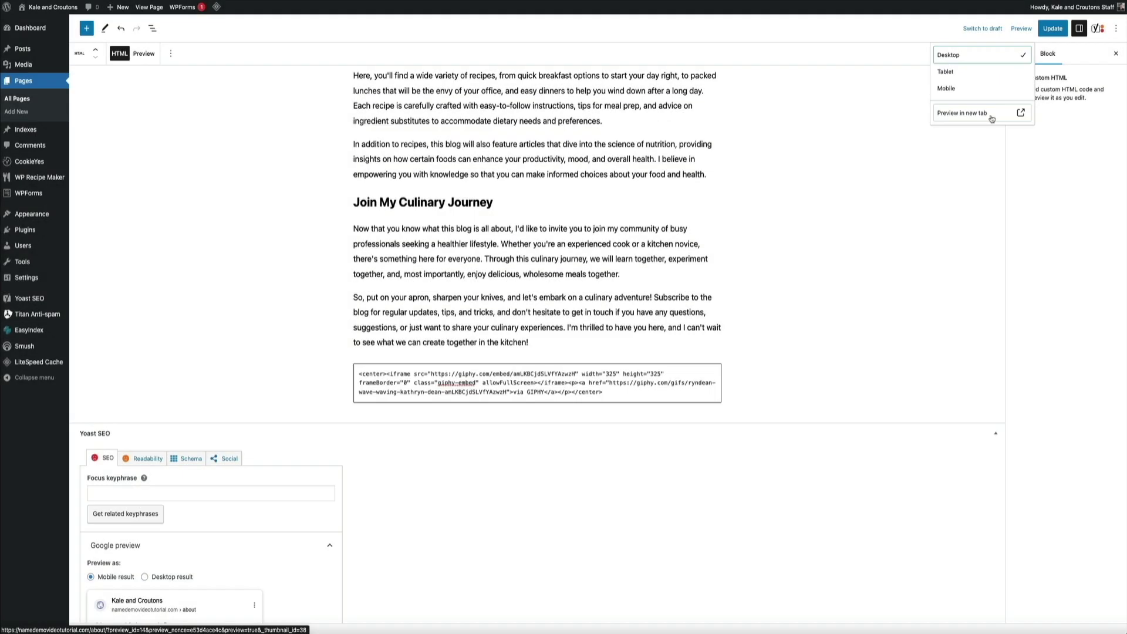
{"action": "left_click", "coordinate": [991, 113]}
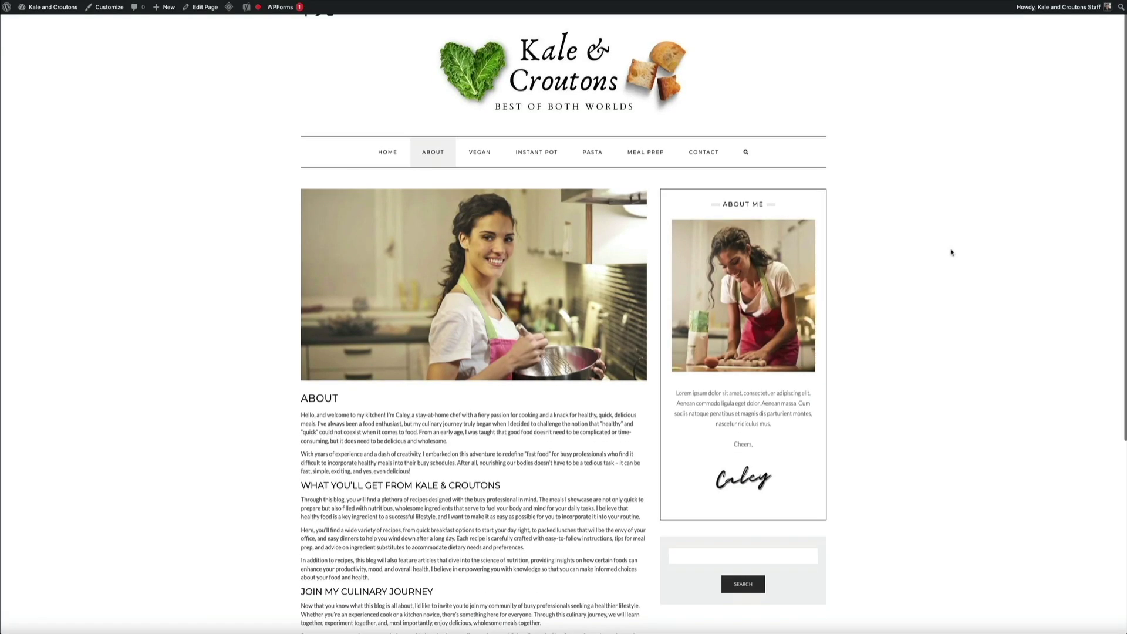
{"action": "scroll", "coordinate": [951, 253], "scroll_direction": "down", "scroll_amount": 5}
{"action": "scroll", "coordinate": [951, 252], "scroll_direction": "down", "scroll_amount": 2}
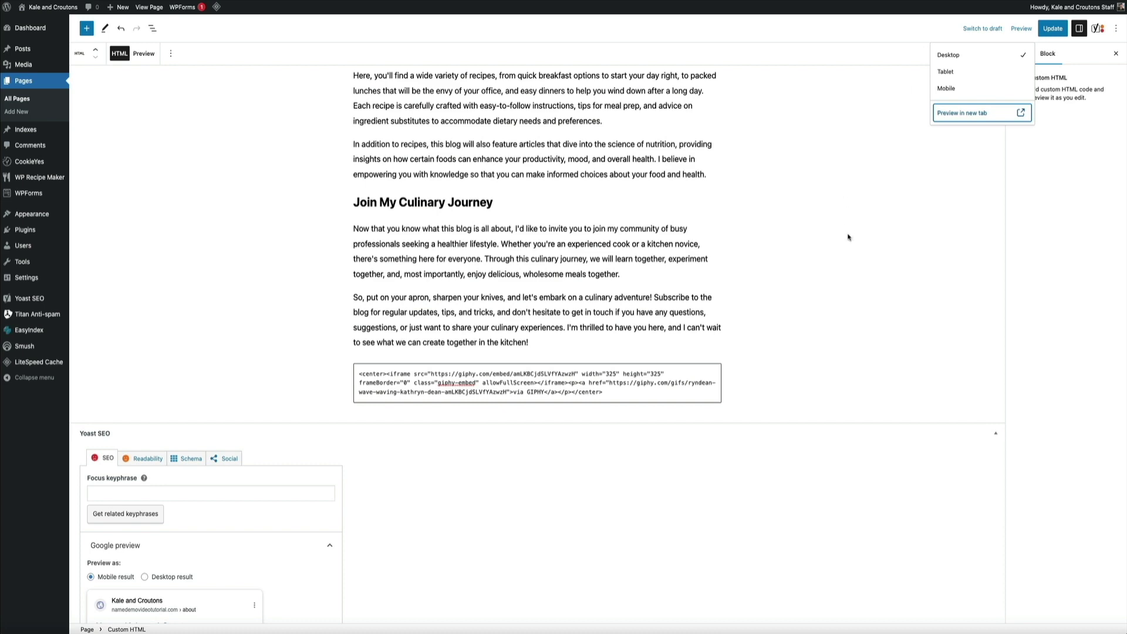
Move the Custom HTML block up six places, above the 'What You'll Get from Kale & Croutons' heading
{"action": "left_click", "coordinate": [898, 235]}
{"action": "left_click", "coordinate": [625, 397]}
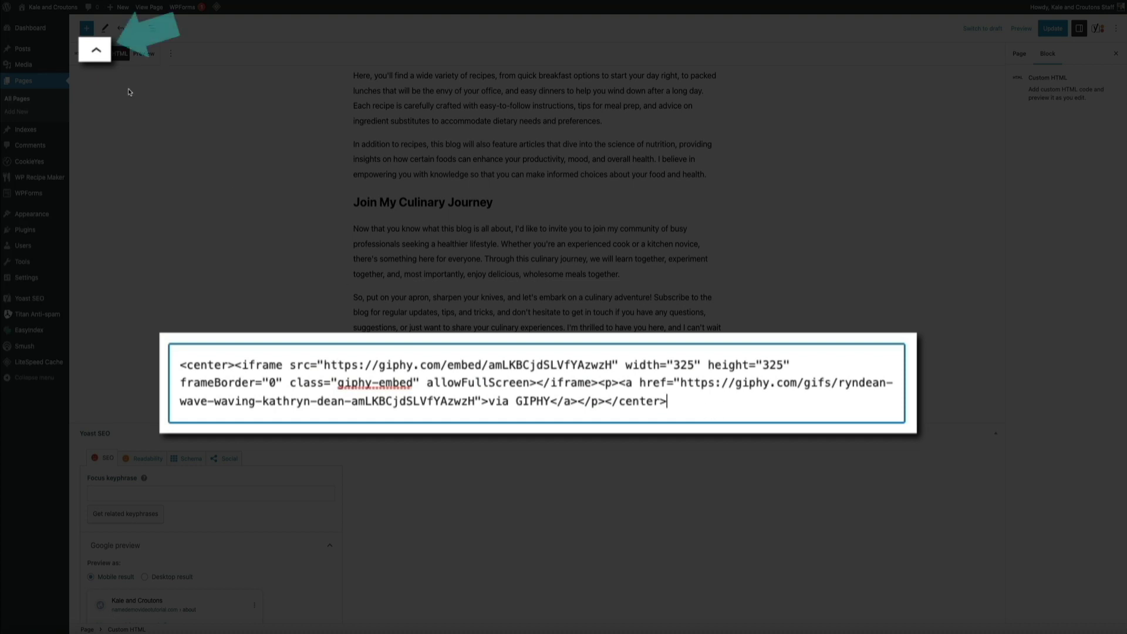
{"action": "left_click", "coordinate": [98, 52]}
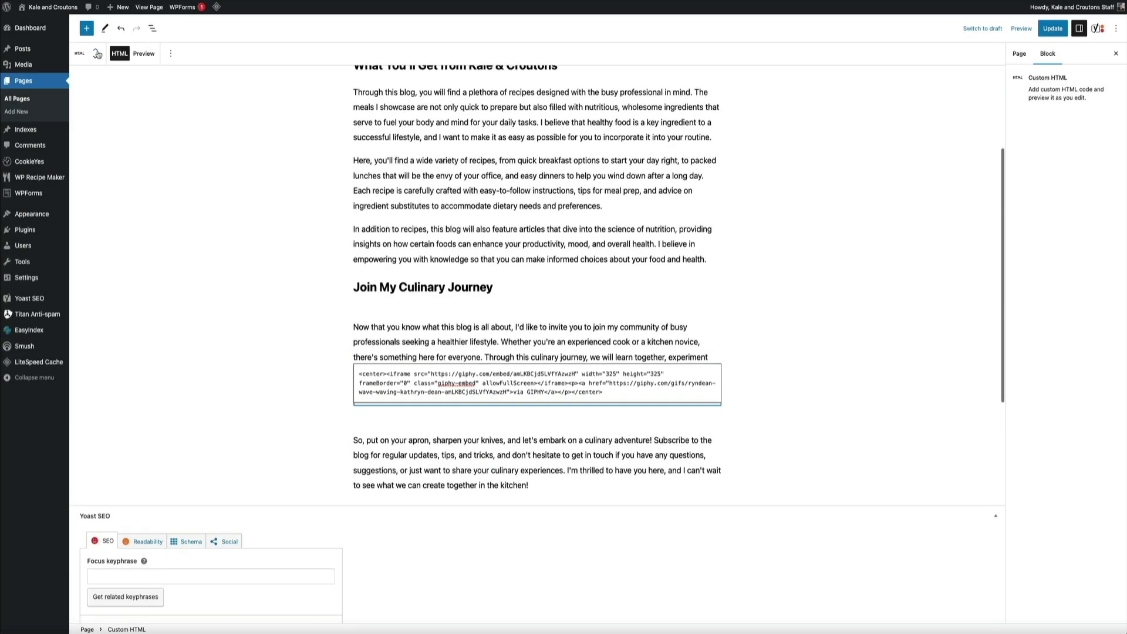
{"action": "left_click", "coordinate": [98, 53]}
{"action": "left_click", "coordinate": [98, 53]}
{"action": "left_click", "coordinate": [98, 53]}
{"action": "left_click", "coordinate": [98, 53]}
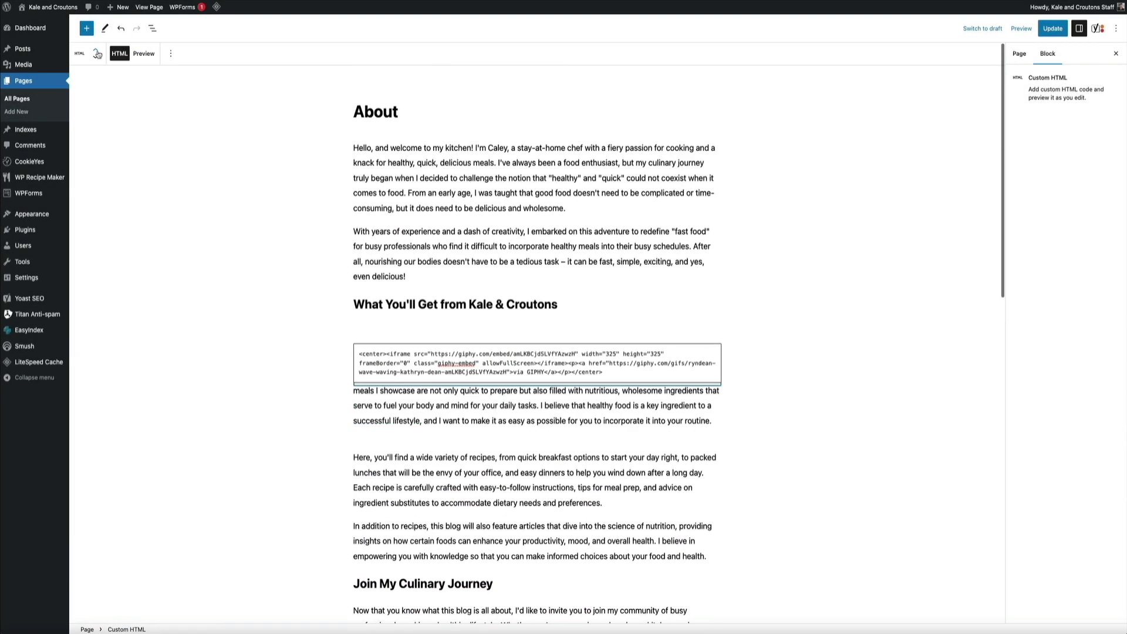
{"action": "left_click", "coordinate": [98, 53]}
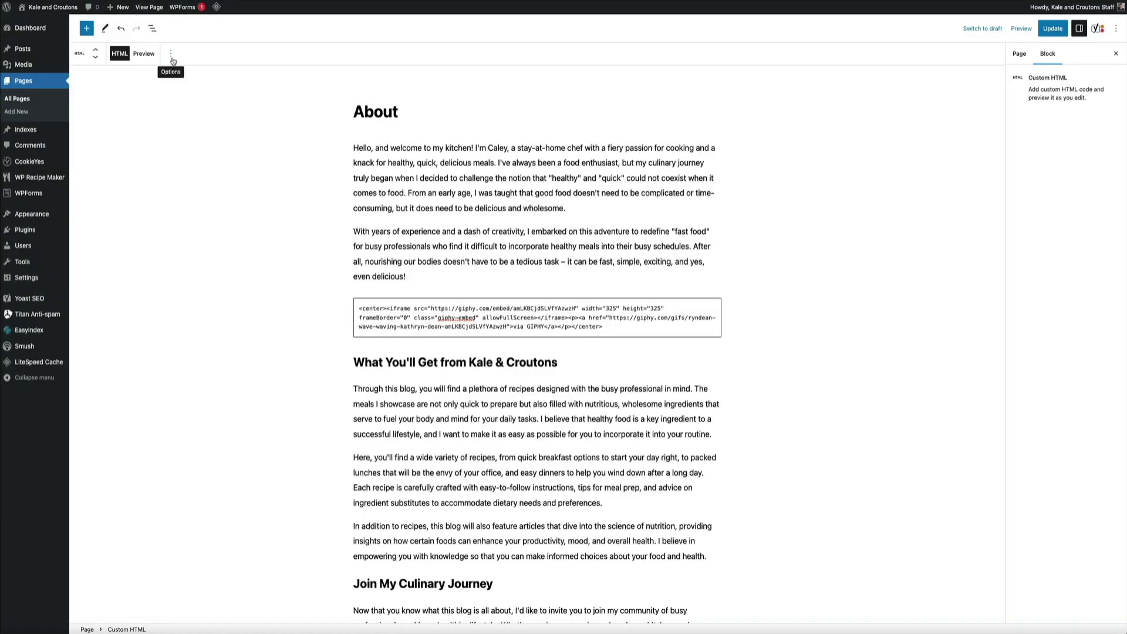
Bring up the options menu for the Custom HTML block on the About page
{"action": "left_click", "coordinate": [171, 57]}
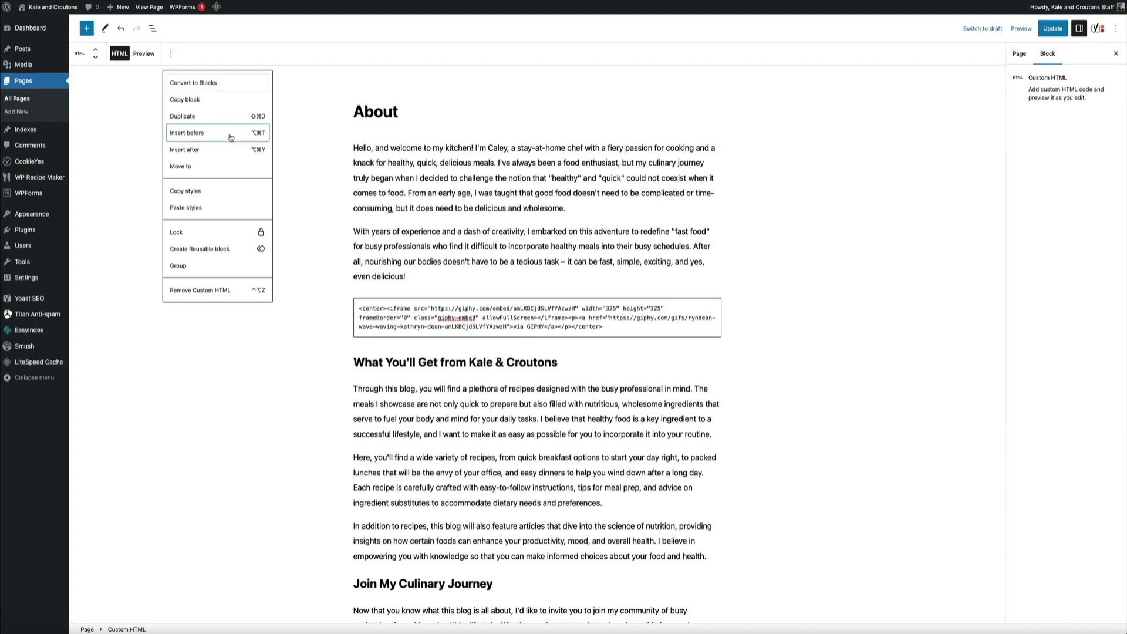
Insert an empty block above the Custom HTML block and make it a Spacer block
{"action": "left_click", "coordinate": [230, 134]}
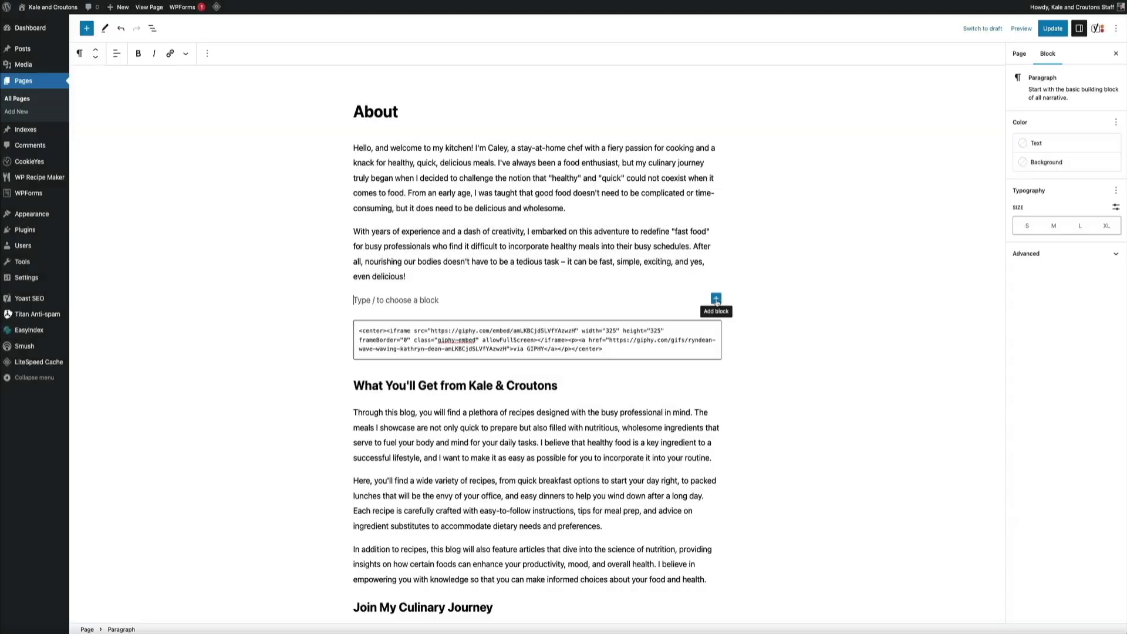
{"action": "left_click", "coordinate": [716, 299]}
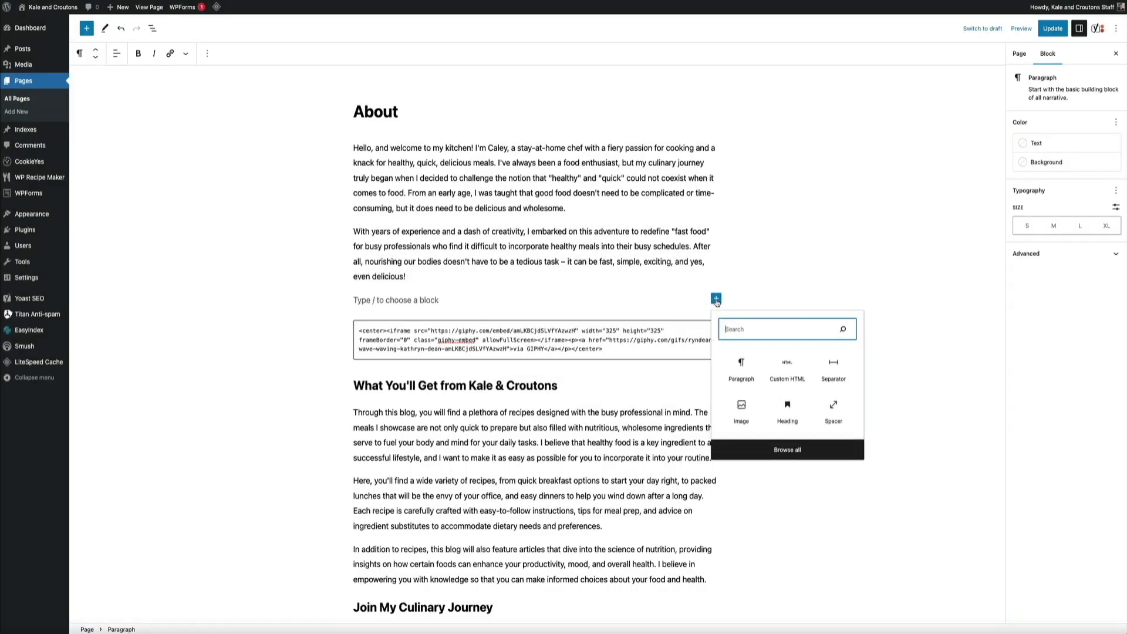
{"action": "type", "text": "spacer"}
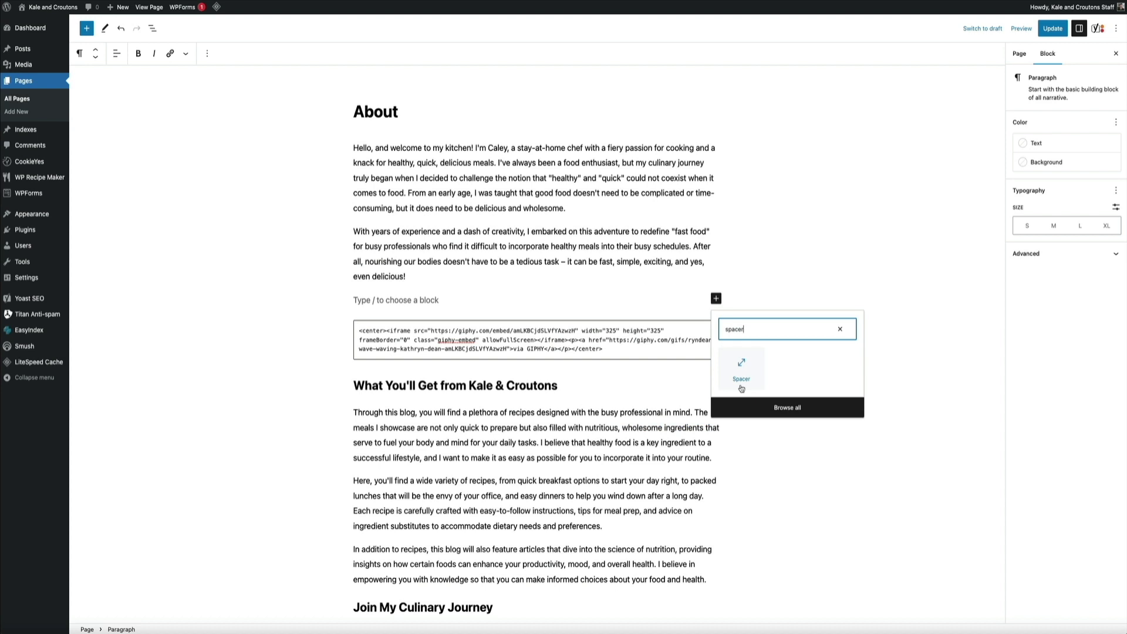
{"action": "left_click", "coordinate": [740, 382]}
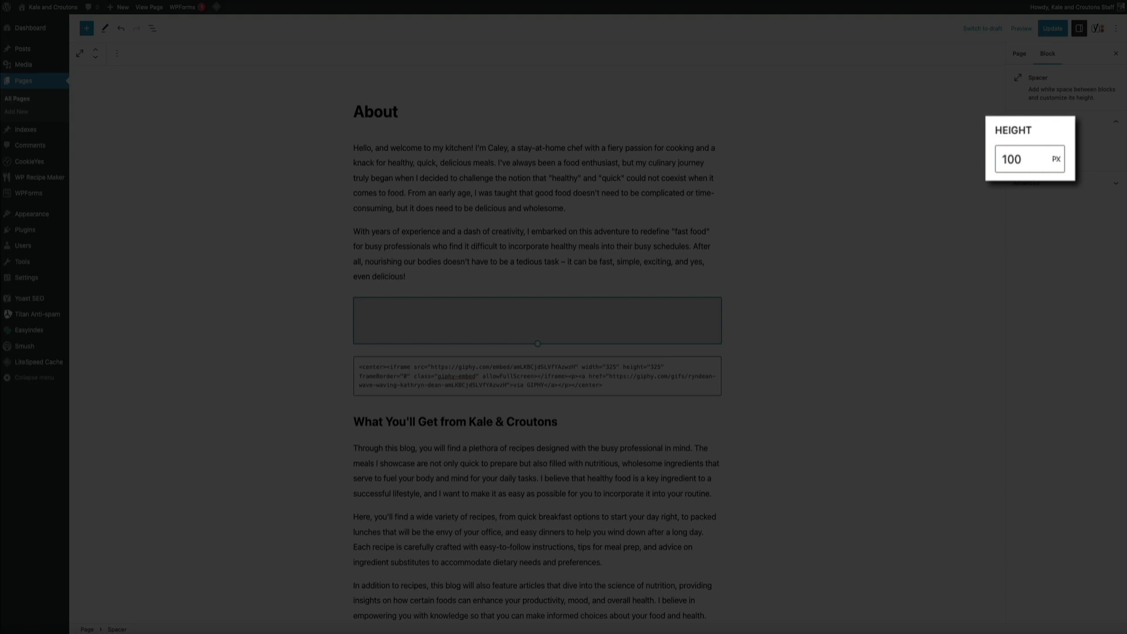
Change the spacer's height from 100 to 25 px
{"action": "left_click", "coordinate": [1040, 167]}
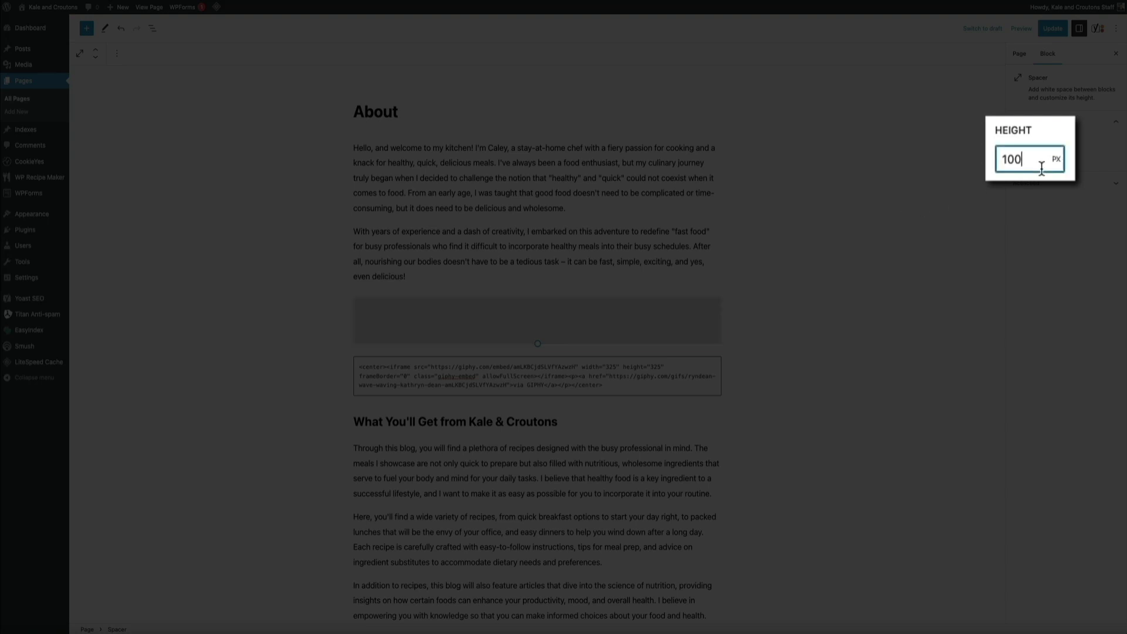
{"action": "double_click", "coordinate": [1037, 171]}
{"action": "type", "text": "25"}
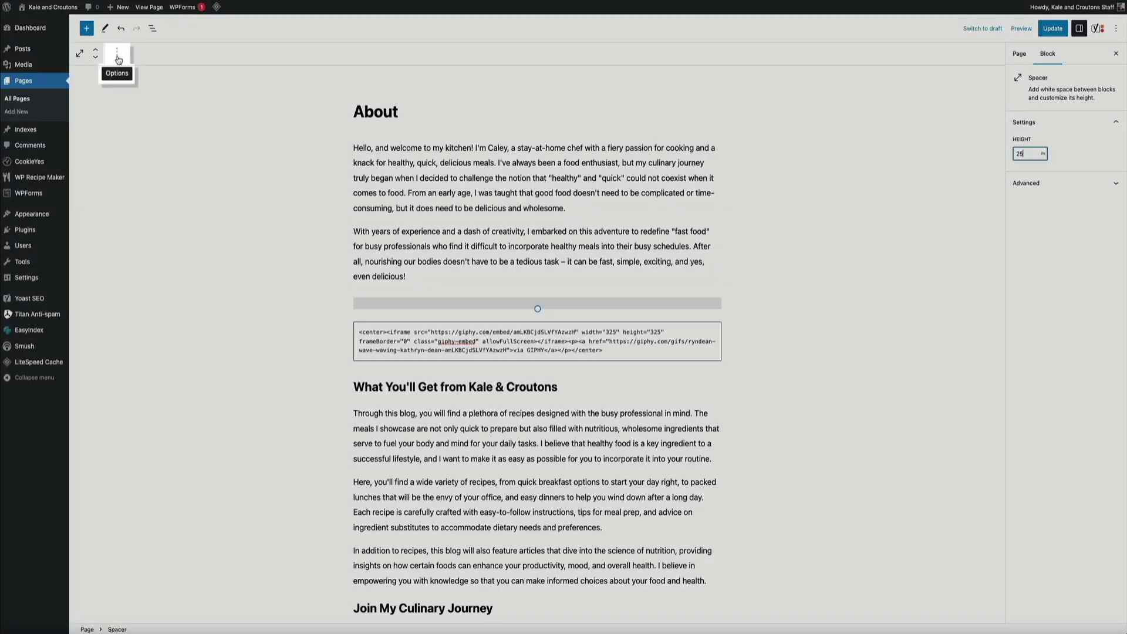
Duplicate the 25 px spacer and move the copy below the Custom HTML block
{"action": "left_click", "coordinate": [117, 55]}
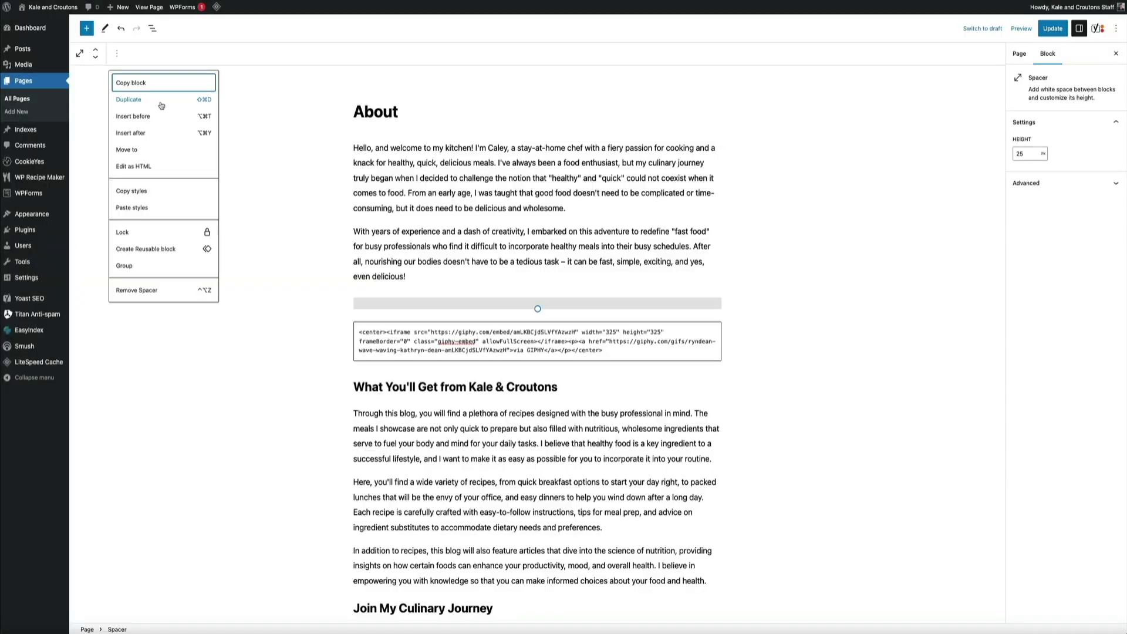
{"action": "left_click", "coordinate": [161, 105]}
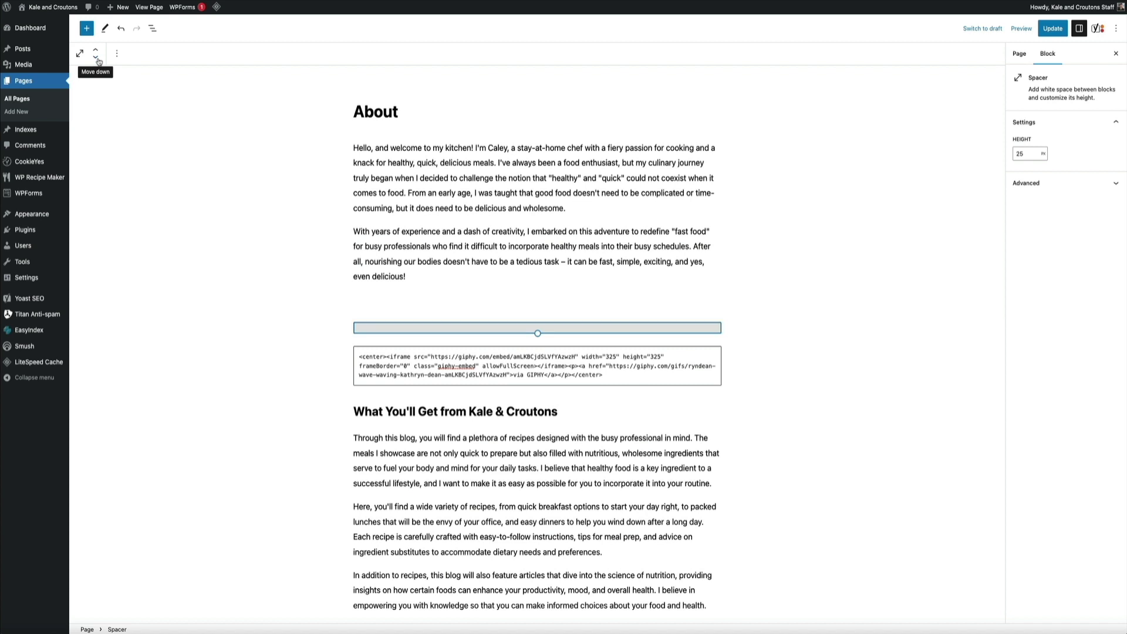
{"action": "left_click", "coordinate": [97, 58]}
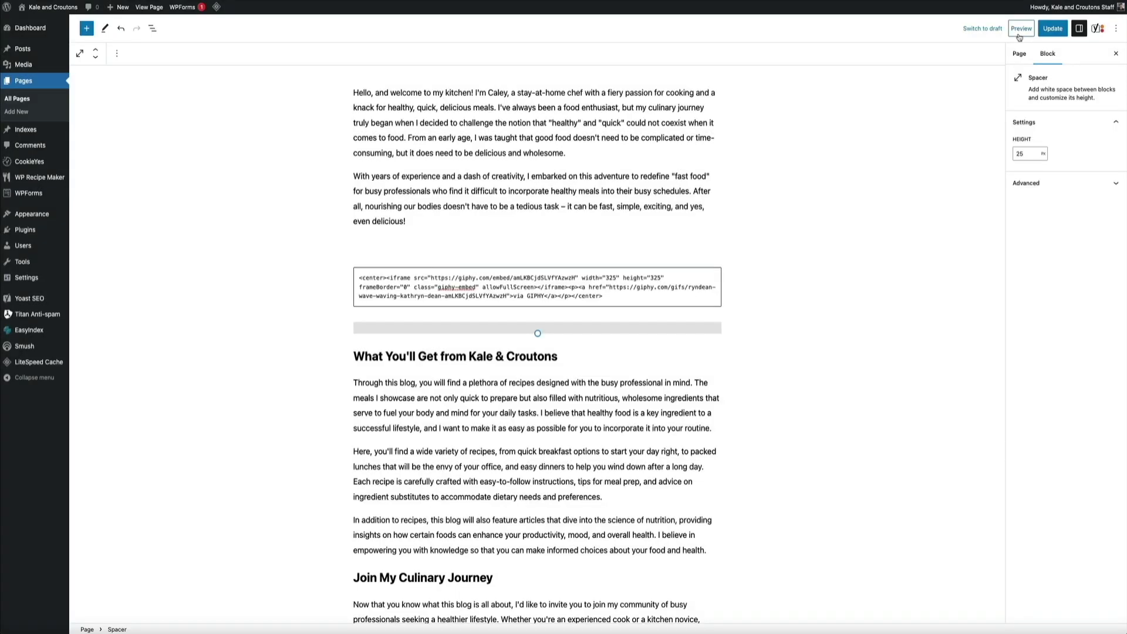
Preview the About page in a new tab and scroll down to the OMG HI!!!! GIF
{"action": "left_click", "coordinate": [1021, 29]}
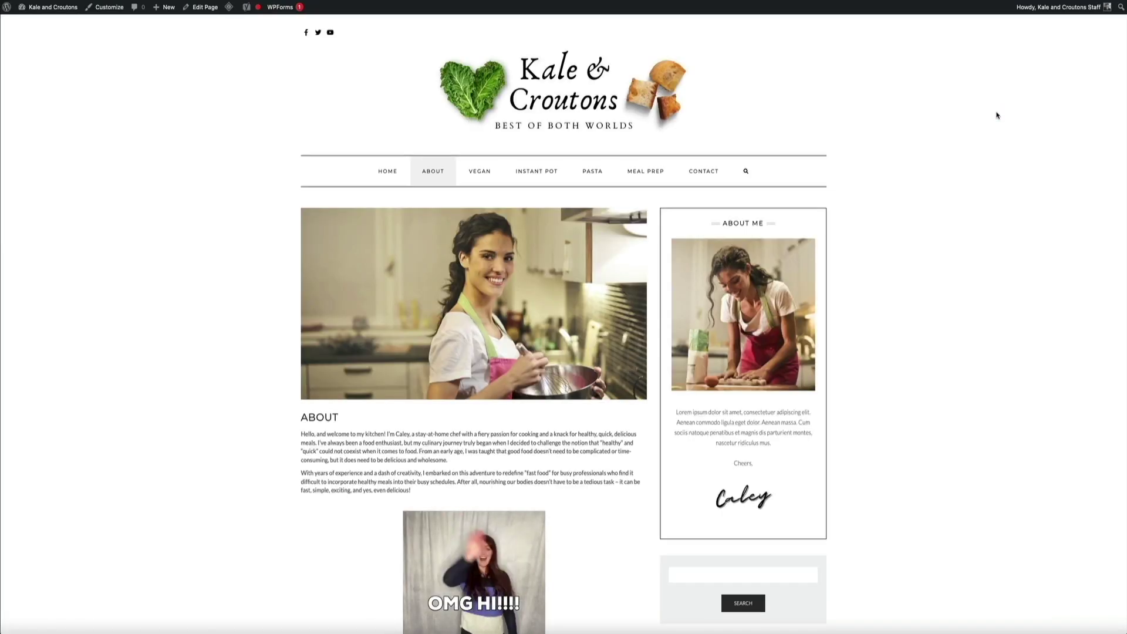
{"action": "scroll", "coordinate": [996, 116], "scroll_direction": "down", "scroll_amount": 2}
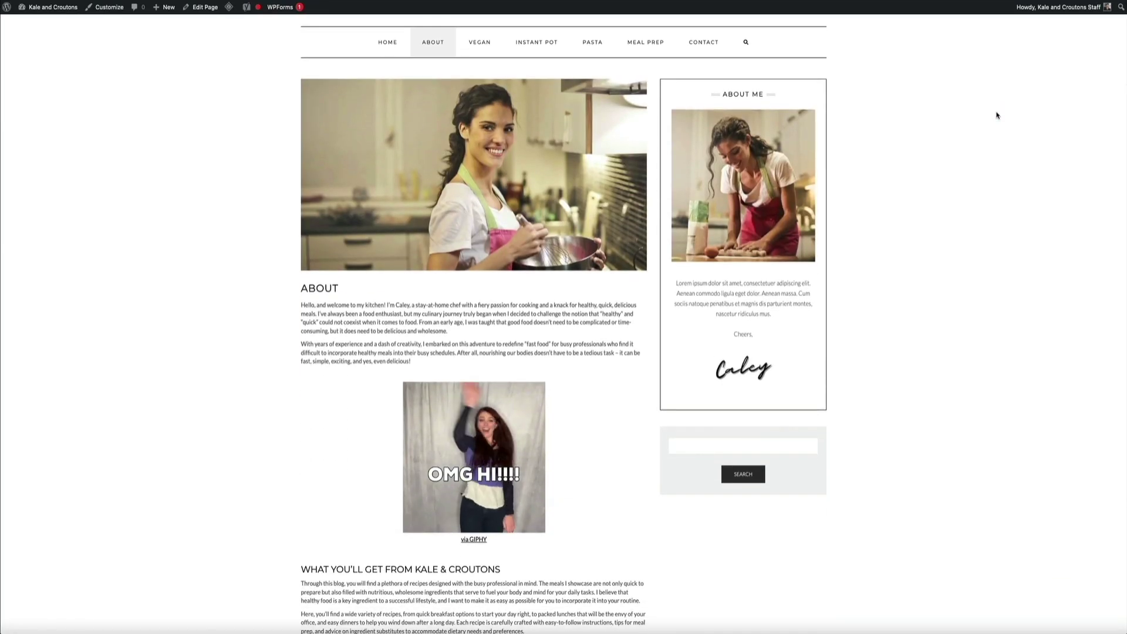
{"action": "scroll", "coordinate": [996, 115], "scroll_direction": "down", "scroll_amount": 2}
{"action": "scroll", "coordinate": [996, 115], "scroll_direction": "down", "scroll_amount": 1}
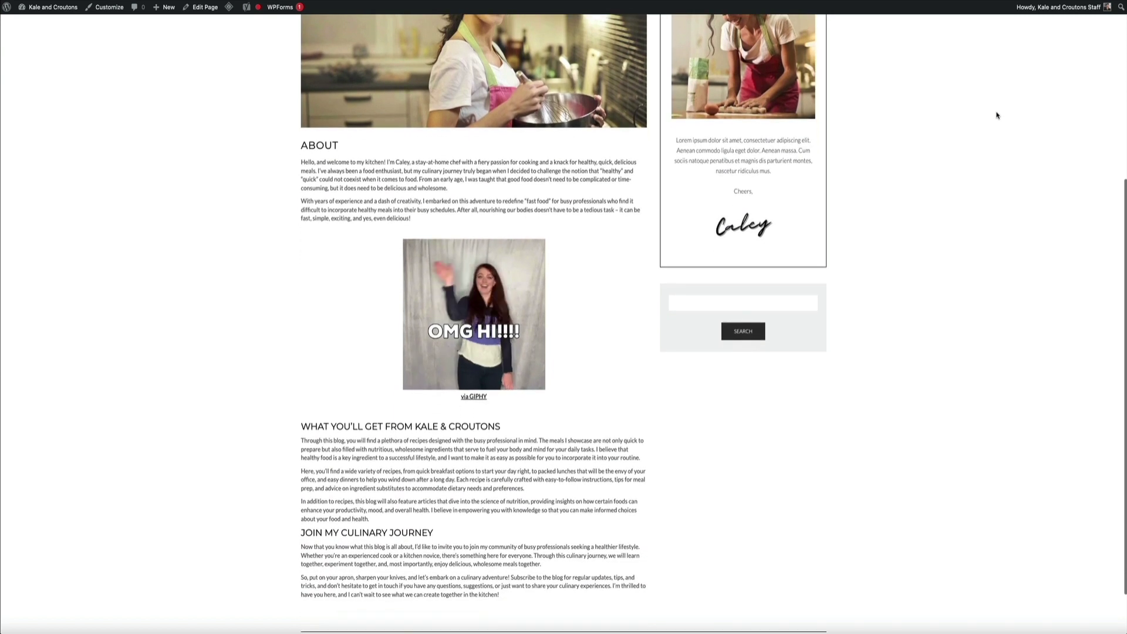